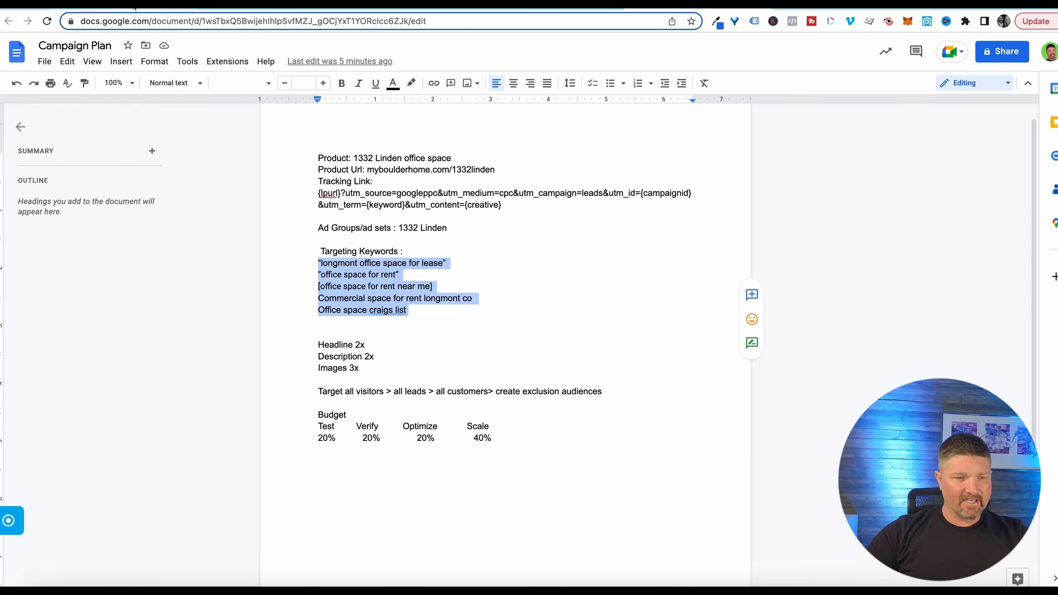
- Switch to Google Ads and enter the campaign plan's five targeting keywords in the new campaign's keyword list, all as phrase matches in double quotes
left_click(140, 5)
type("\"longmont office space for lease\" \"office space for rent\" [office space for rent near me] Commercial space for rent longmont co Office space craigs list")
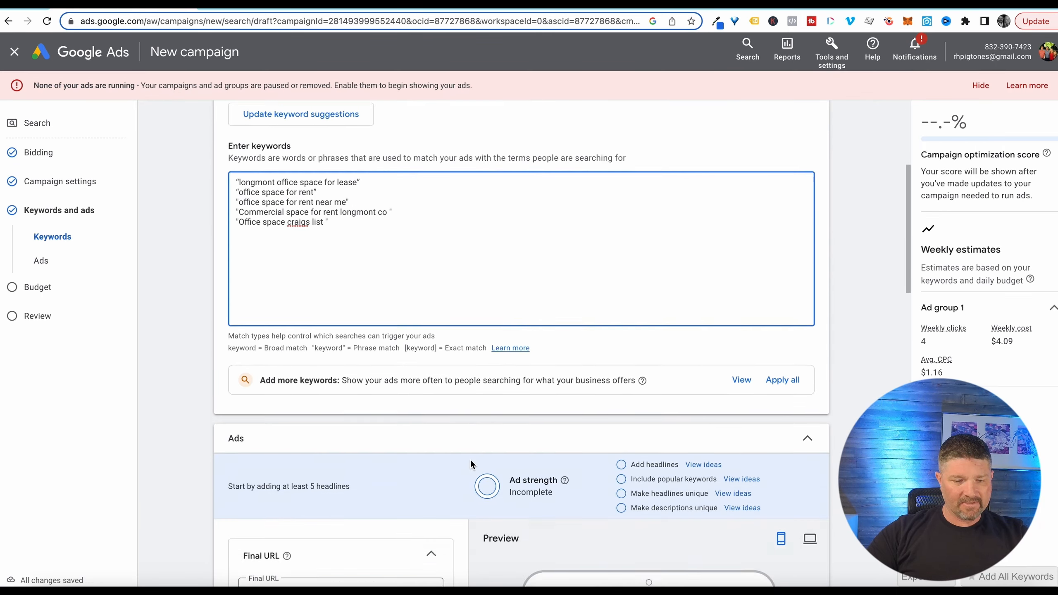
scroll(470, 459, "down", 5)
scroll(425, 237, "up", 5)
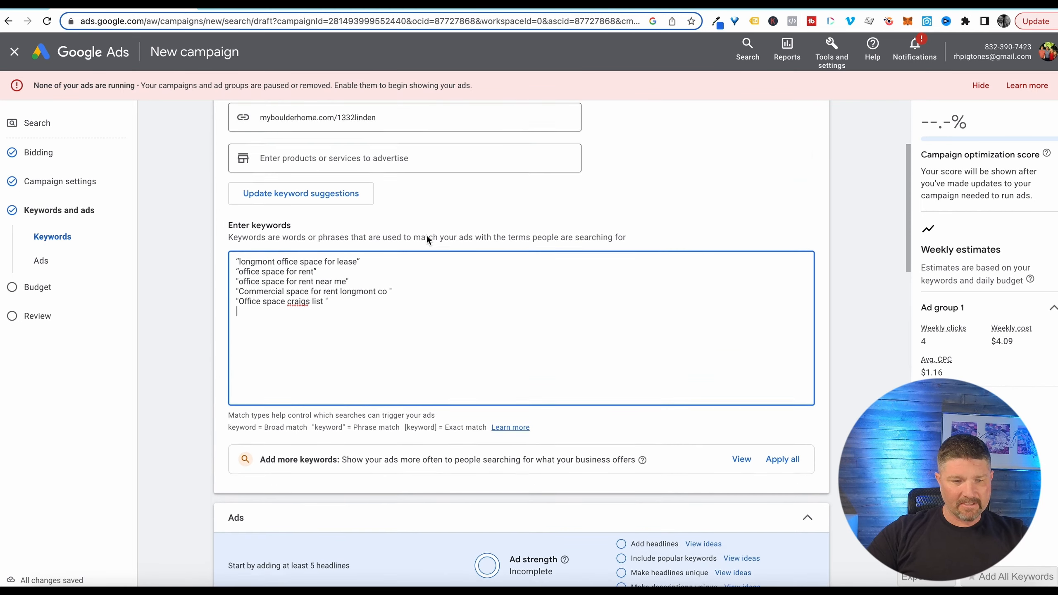
- Review the entered keywords, the ad's final URL and display path, and the keywords suggested for the headlines with their search figures
scroll(442, 359, "down", 1)
scroll(376, 450, "down", 3)
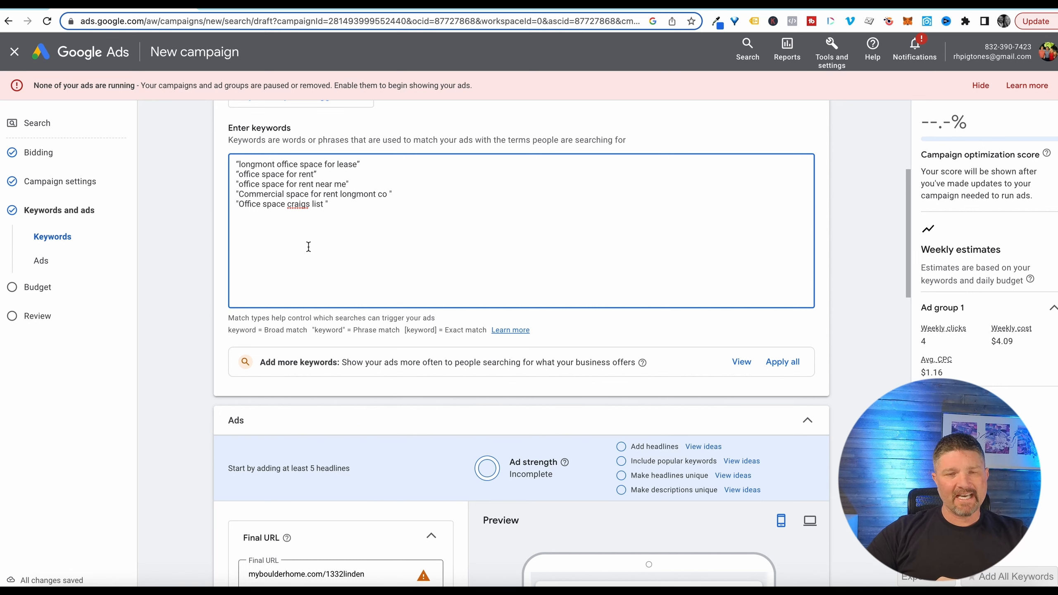
scroll(226, 376, "up", 4)
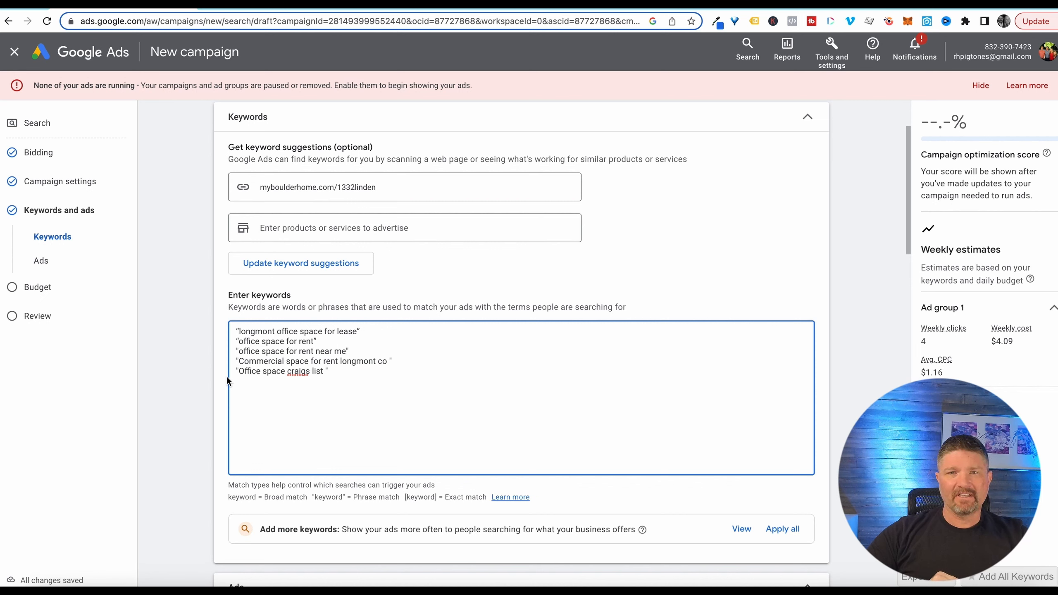
scroll(357, 390, "down", 3)
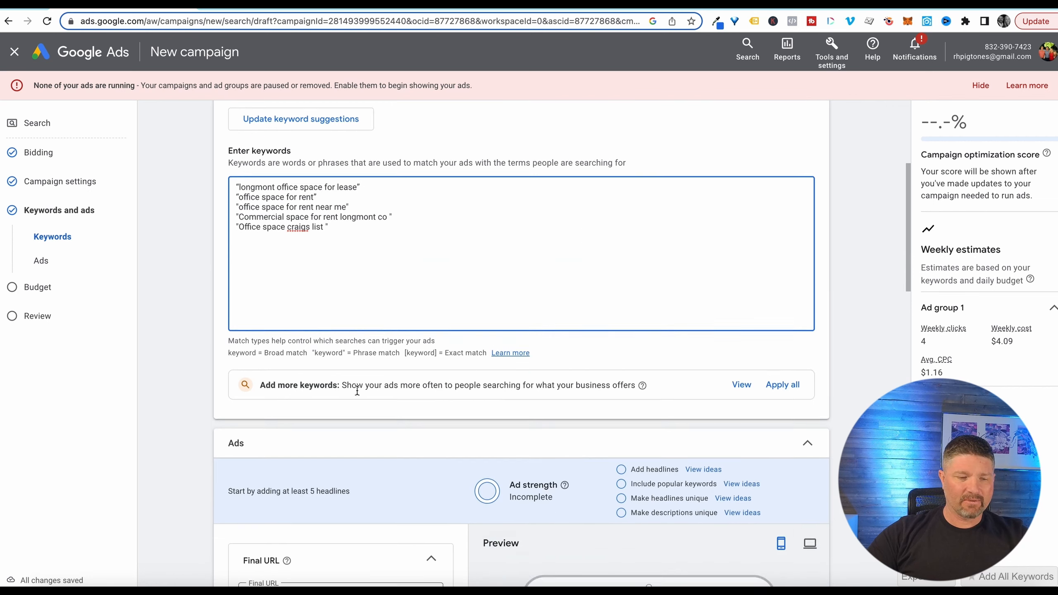
scroll(357, 390, "down", 8)
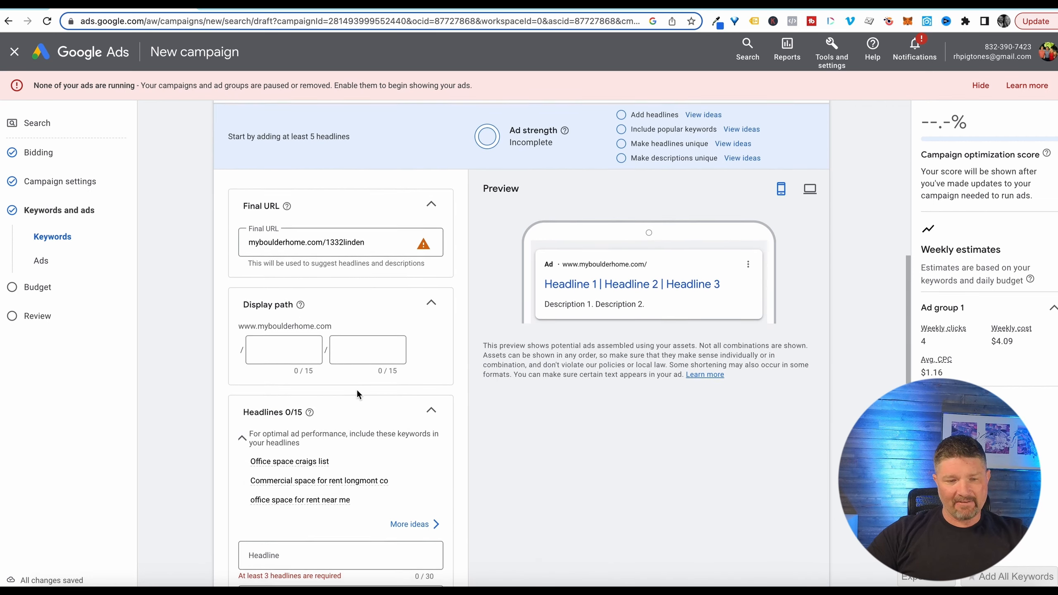
scroll(262, 380, "down", 1)
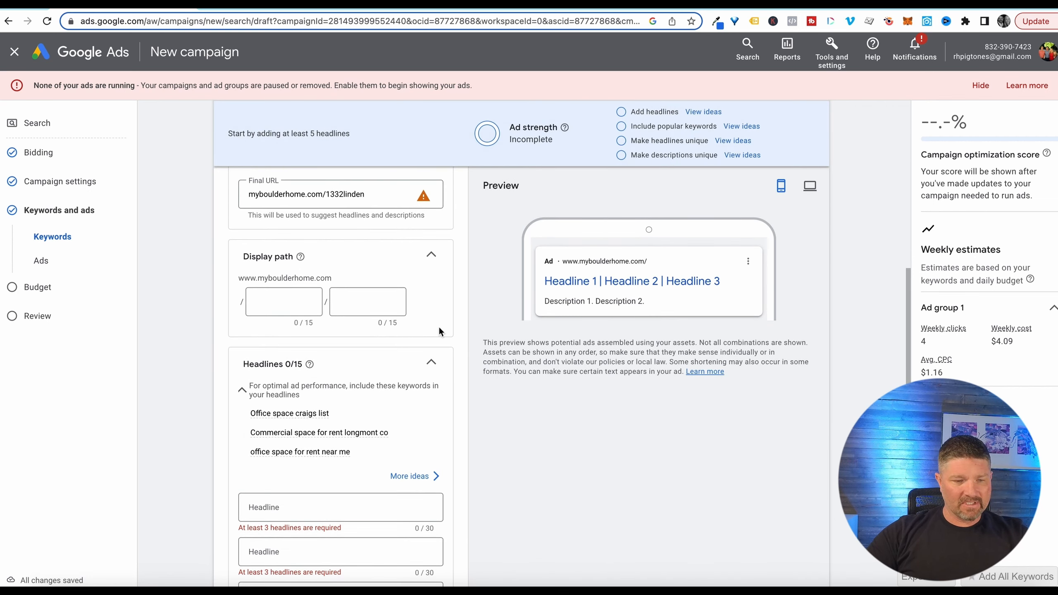
scroll(438, 326, "down", 4)
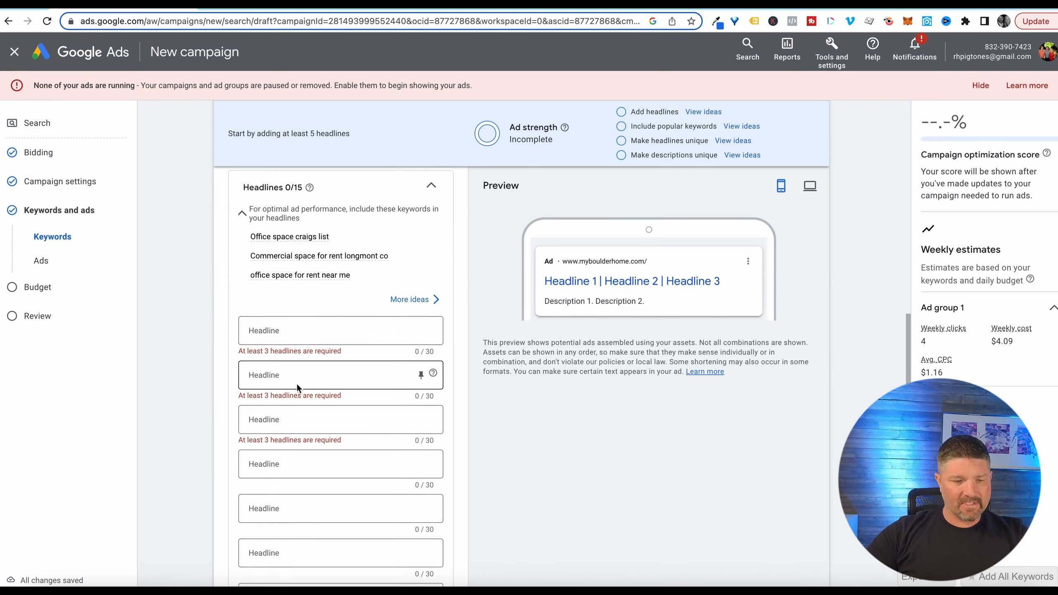
scroll(296, 382, "down", 3)
scroll(296, 382, "up", 3)
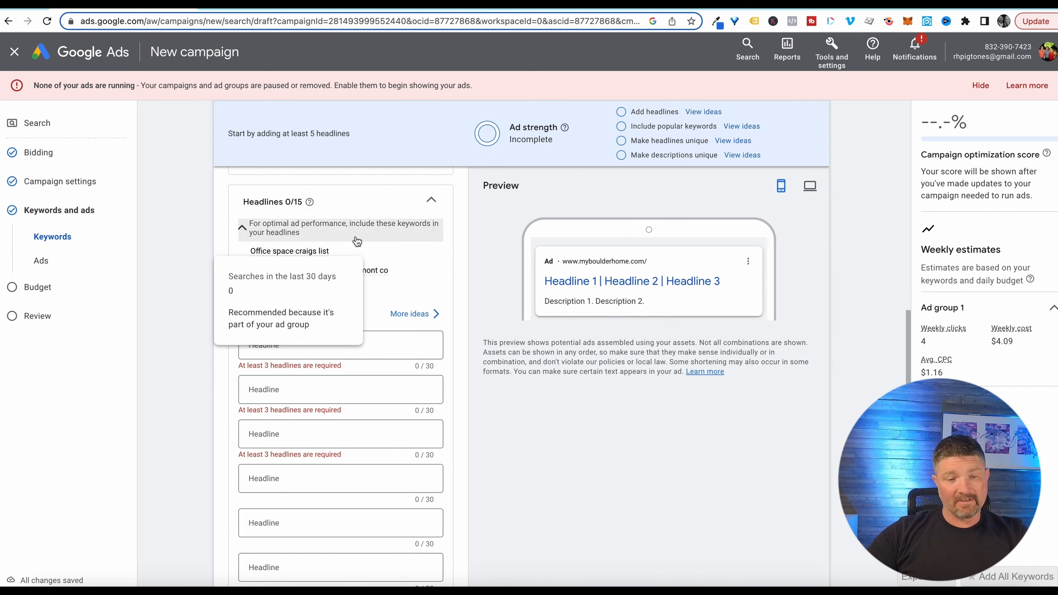
mouse_move(310, 289)
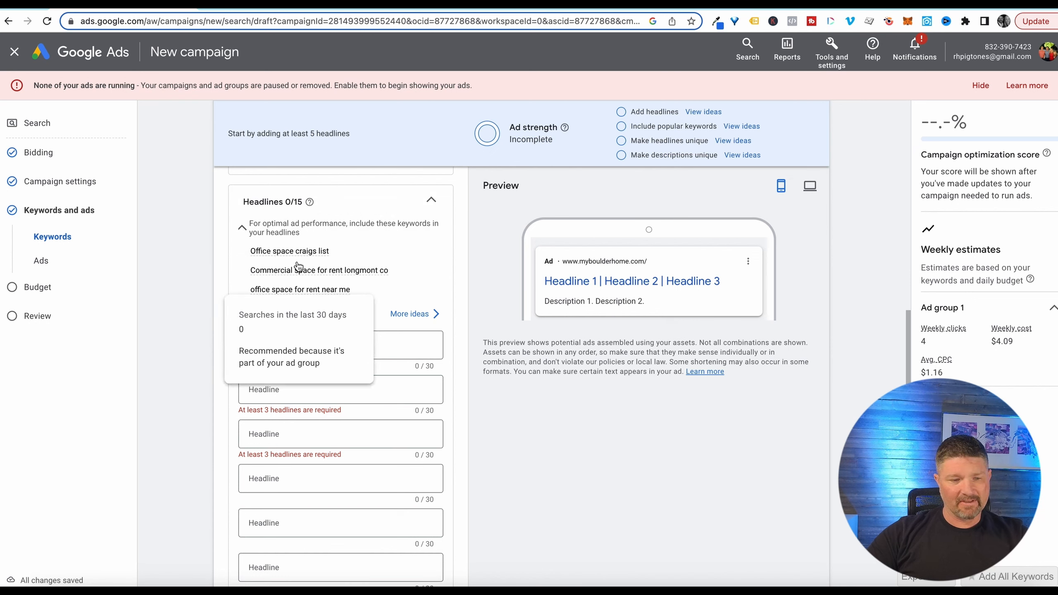
mouse_move(298, 268)
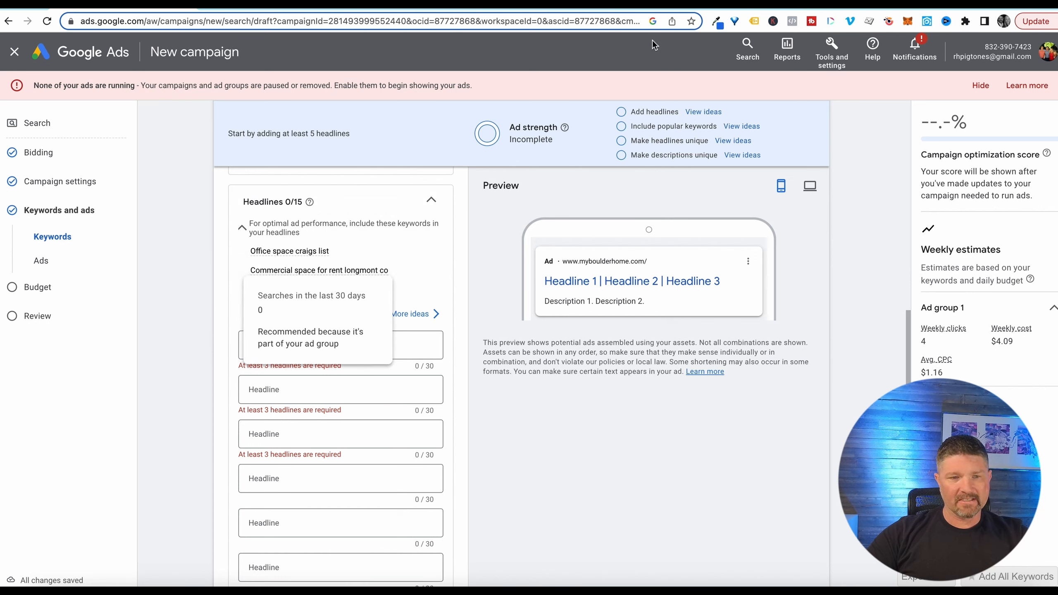
- Switch to the Google results for "longmont office space for lease" and examine the headlines and descriptions of the competing ads
left_click(410, 6)
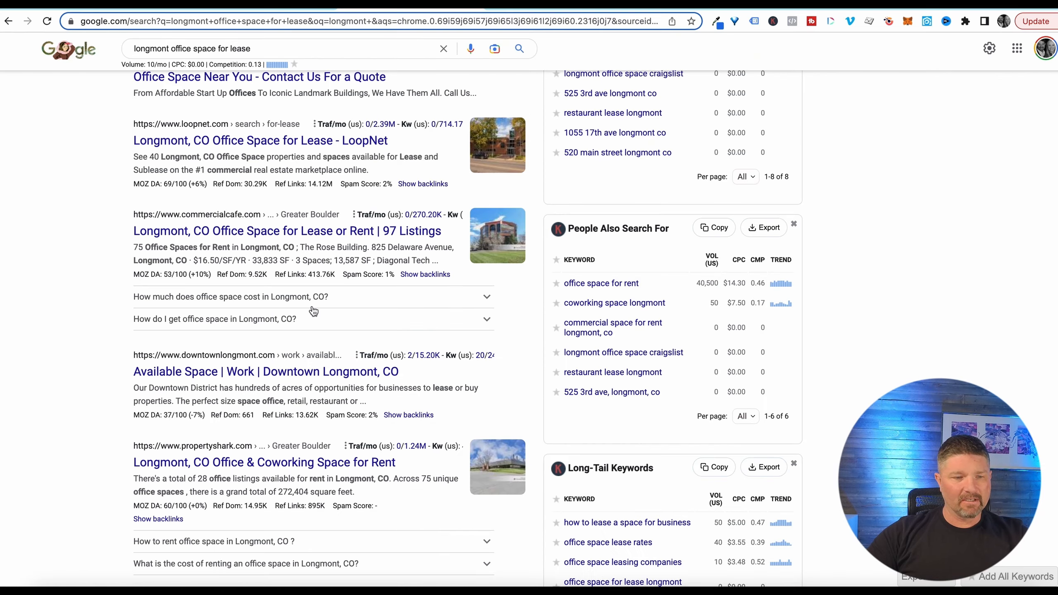
scroll(313, 310, "up", 10)
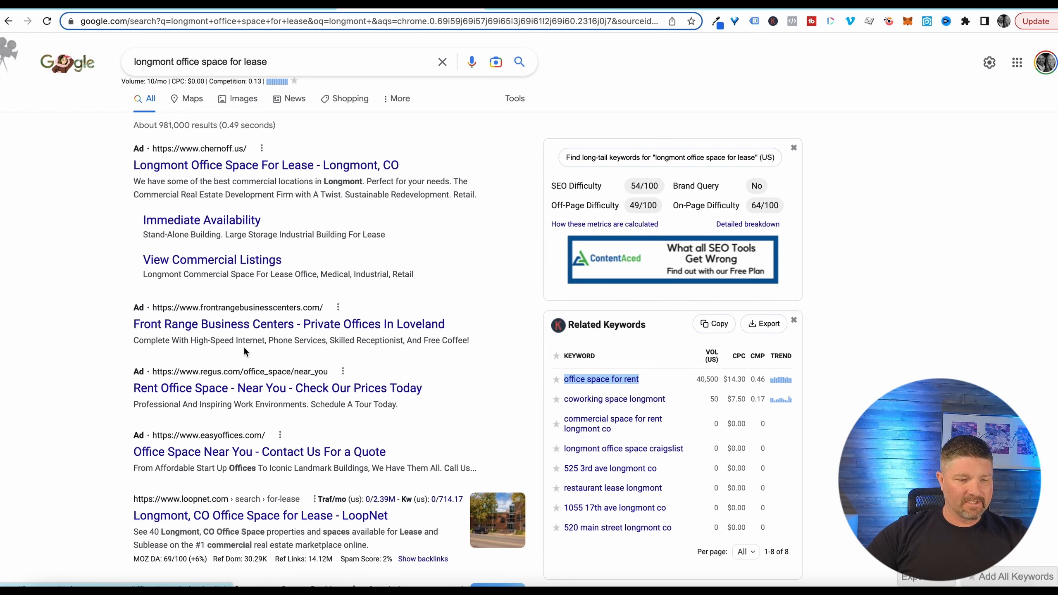
scroll(244, 347, "down", 1)
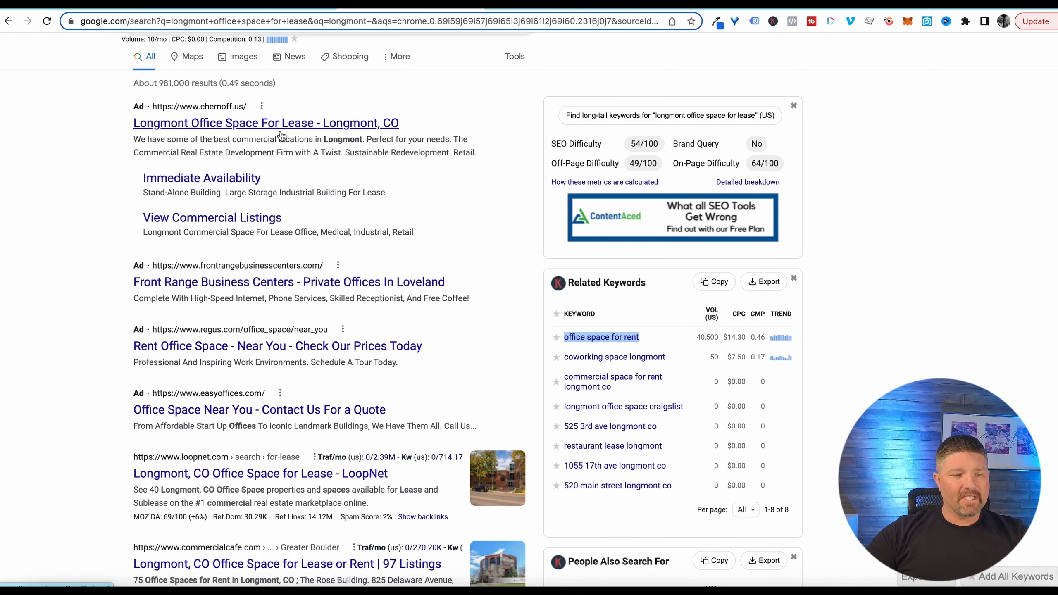
scroll(379, 175, "up", 1)
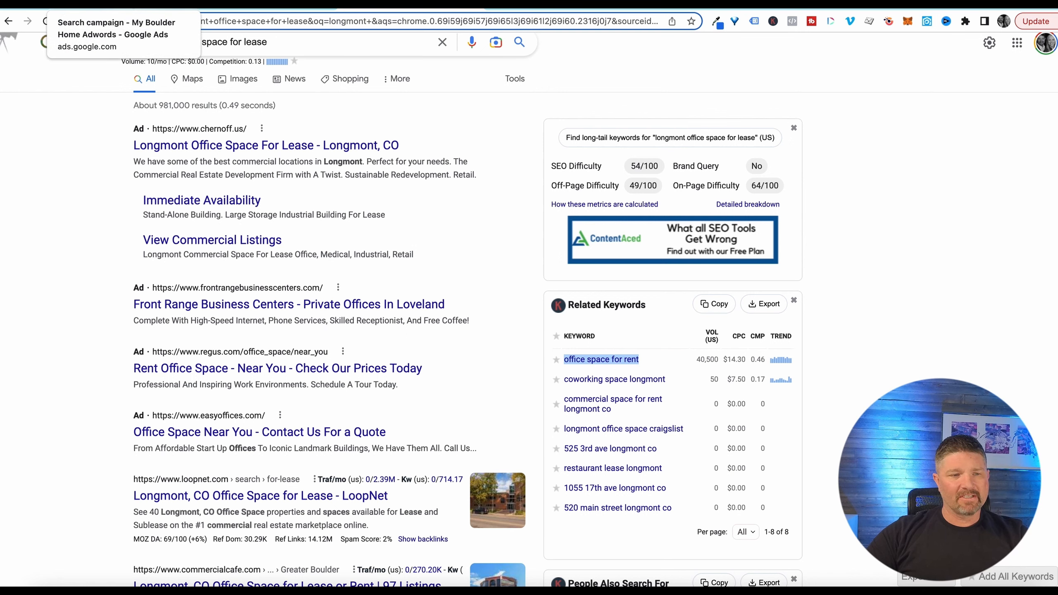
- Return to the Google Ads campaign and enter the headlines "2000 sq ft office space $3200", "Medical Office Space" and "8 offices plus reception area"
left_click(123, 9)
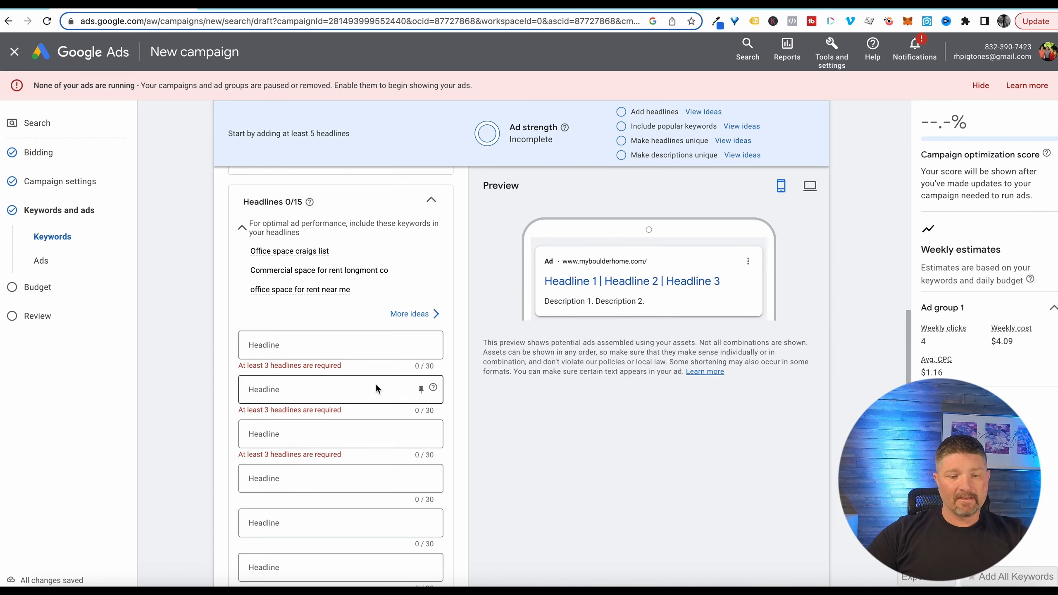
left_click(307, 351)
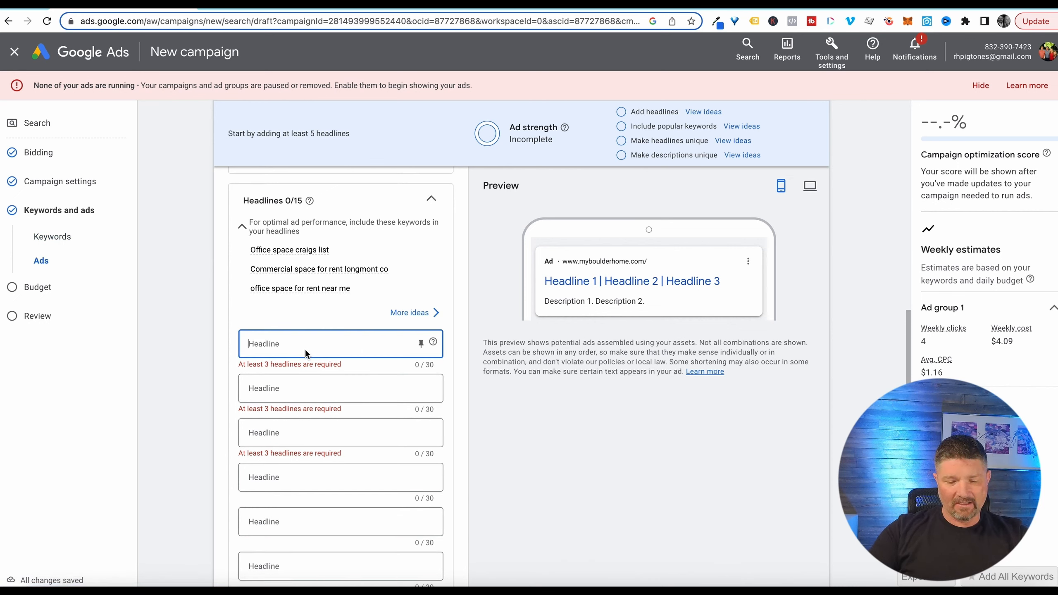
type("2000 sq ft office space $3200")
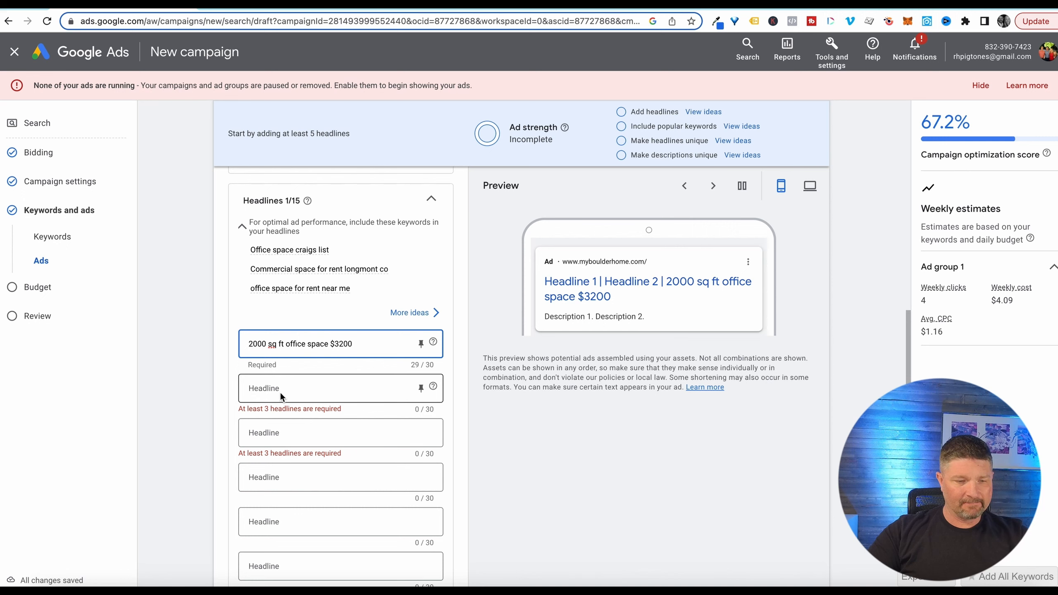
left_click(281, 396)
type("Medical Office Space")
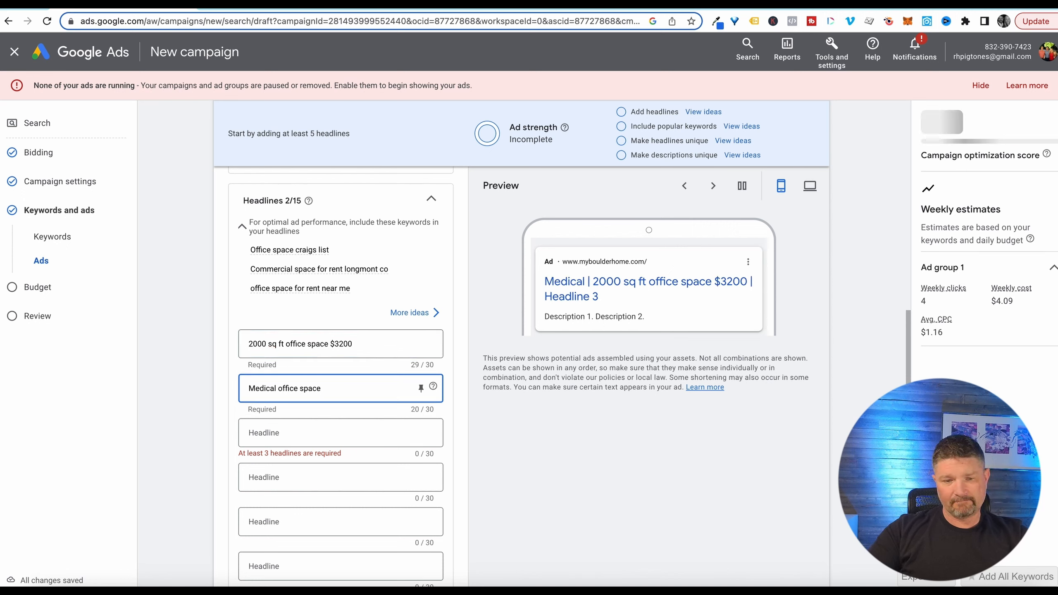
left_click(331, 432)
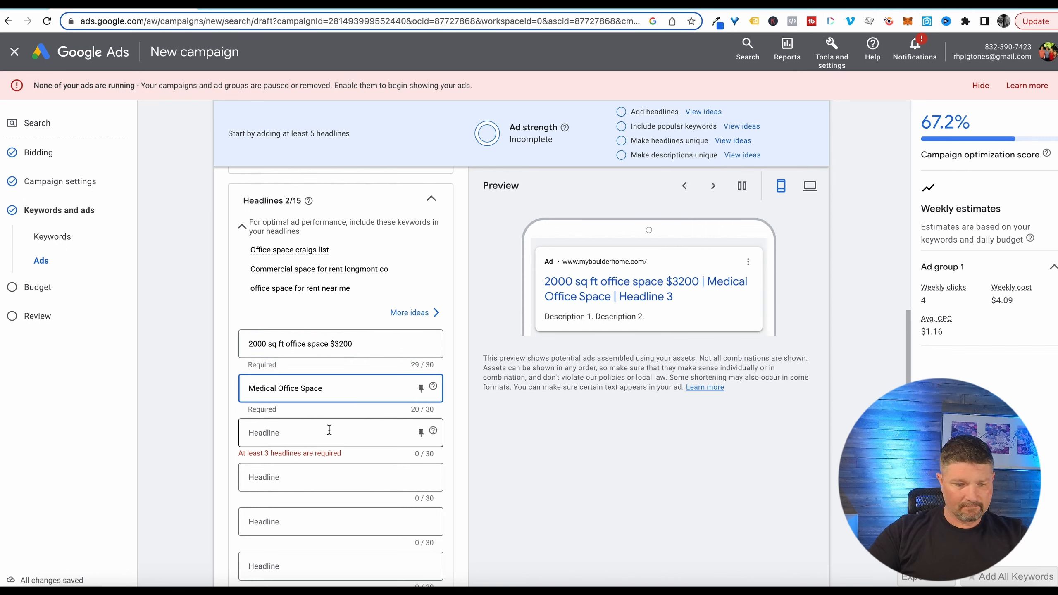
type("8 offices plus reception area")
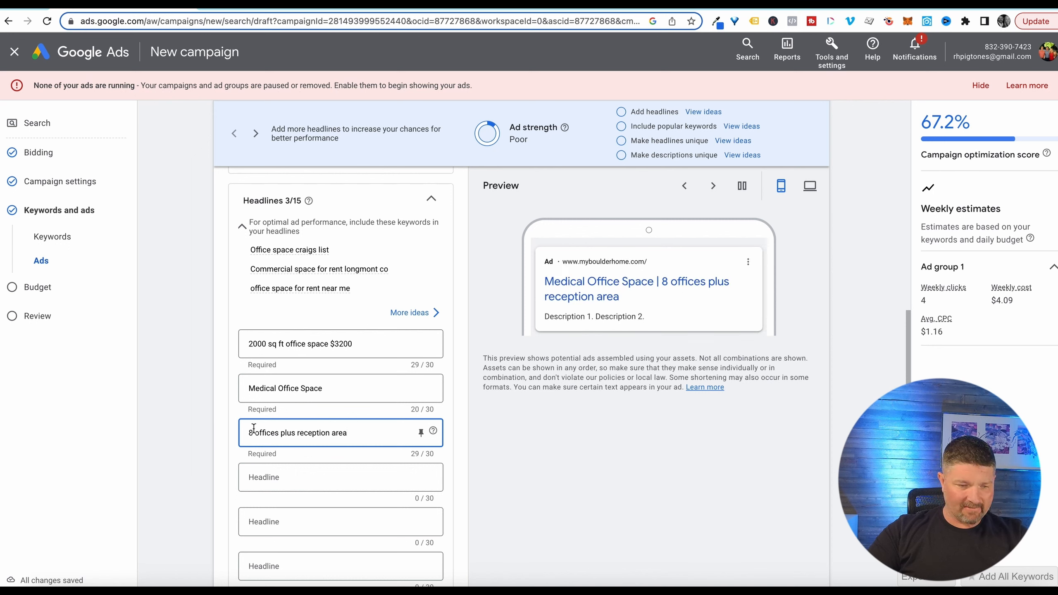
- Capitalize each word of the third headline so it reads "8 Offices Plus Reception Area"
left_click(258, 432)
key("BackSpace")
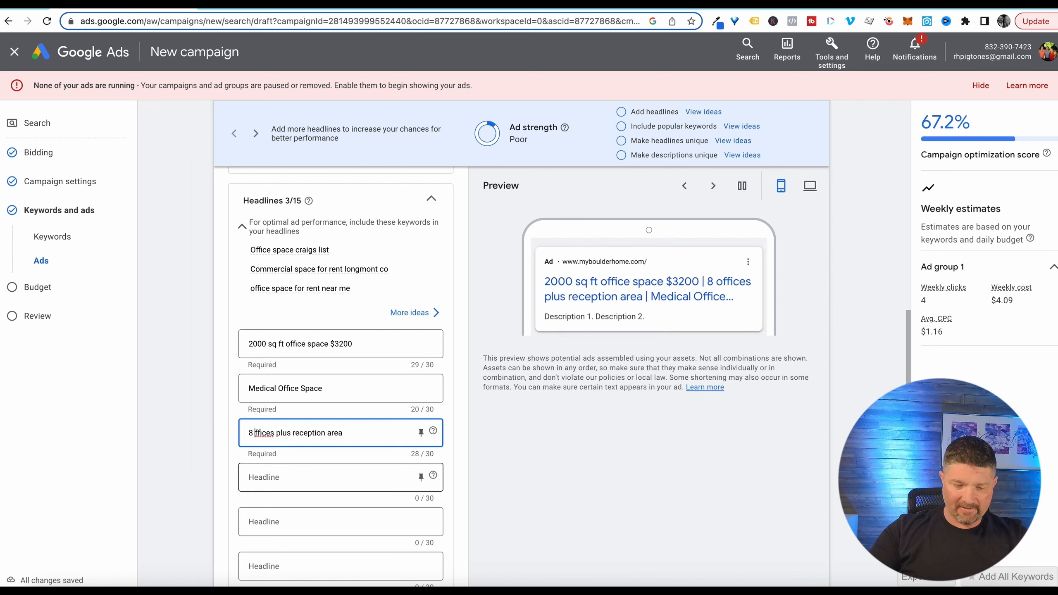
type("O")
left_click(285, 434)
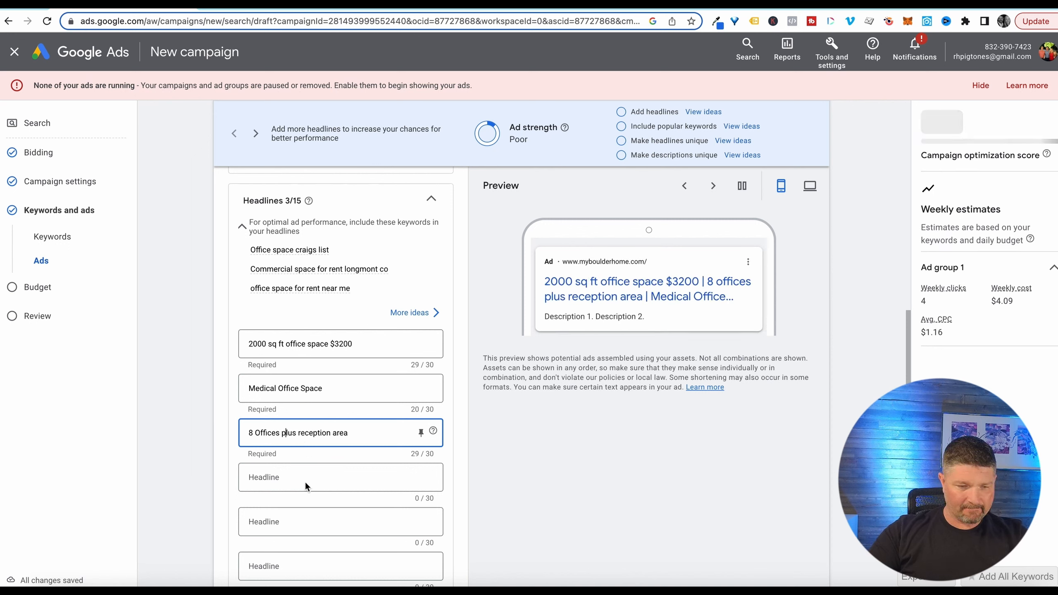
key("BackSpace")
type("P")
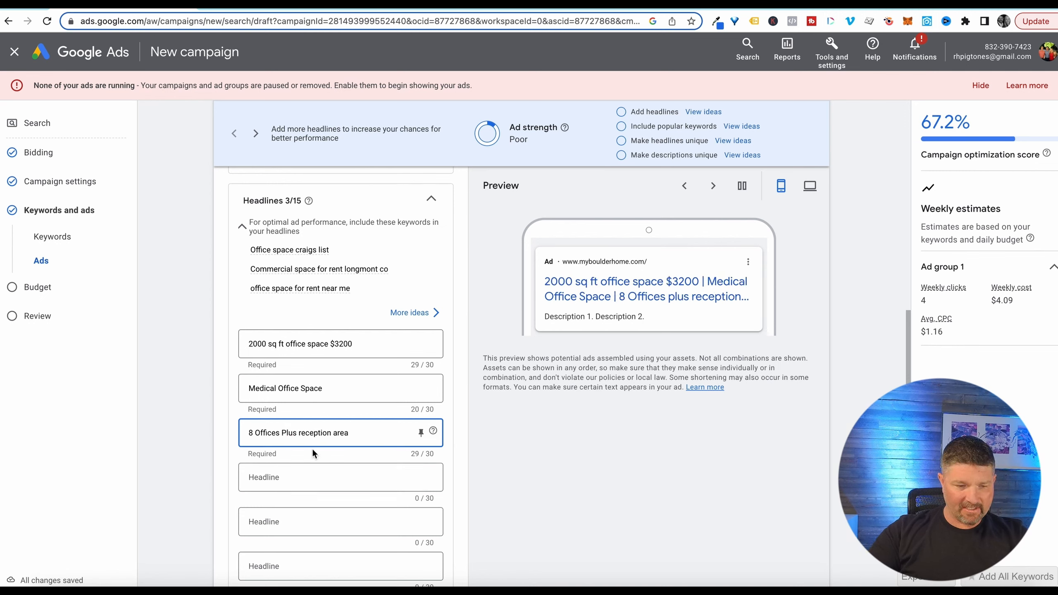
left_click(302, 433)
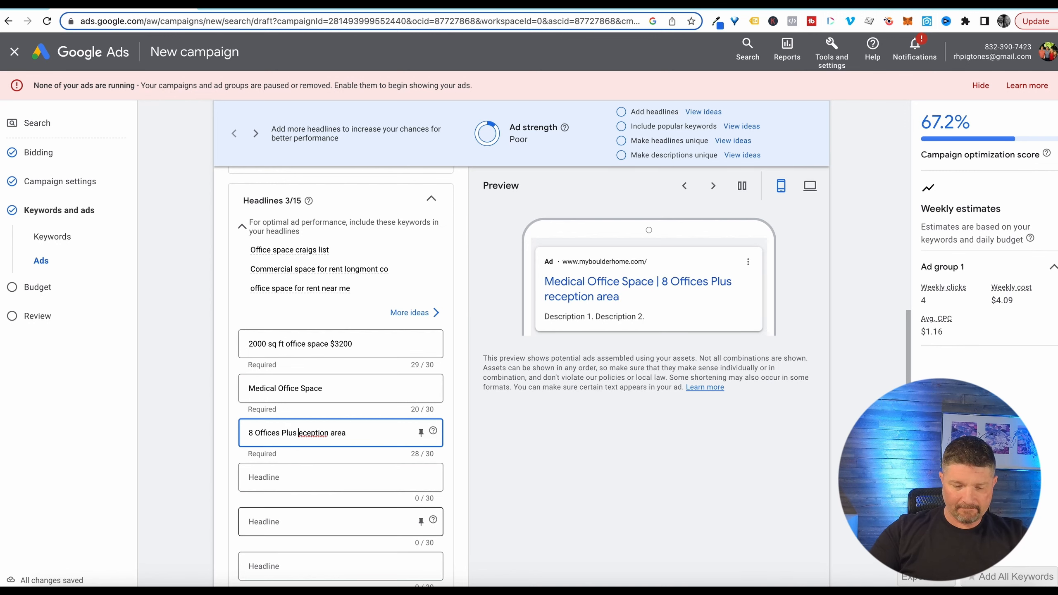
key("BackSpace")
type("R")
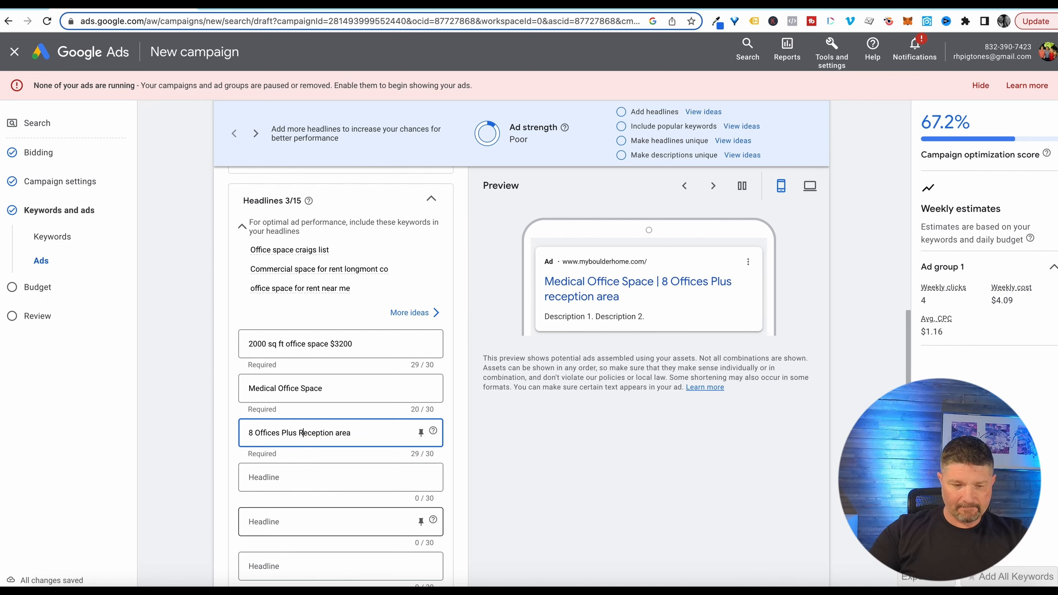
left_click(339, 433)
key("BackSpace")
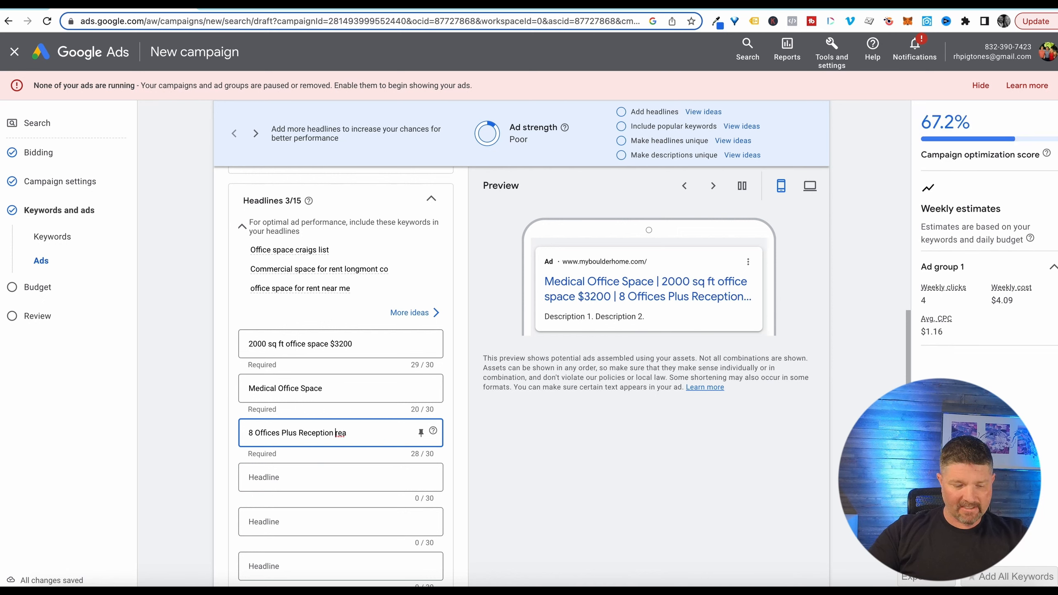
type("A")
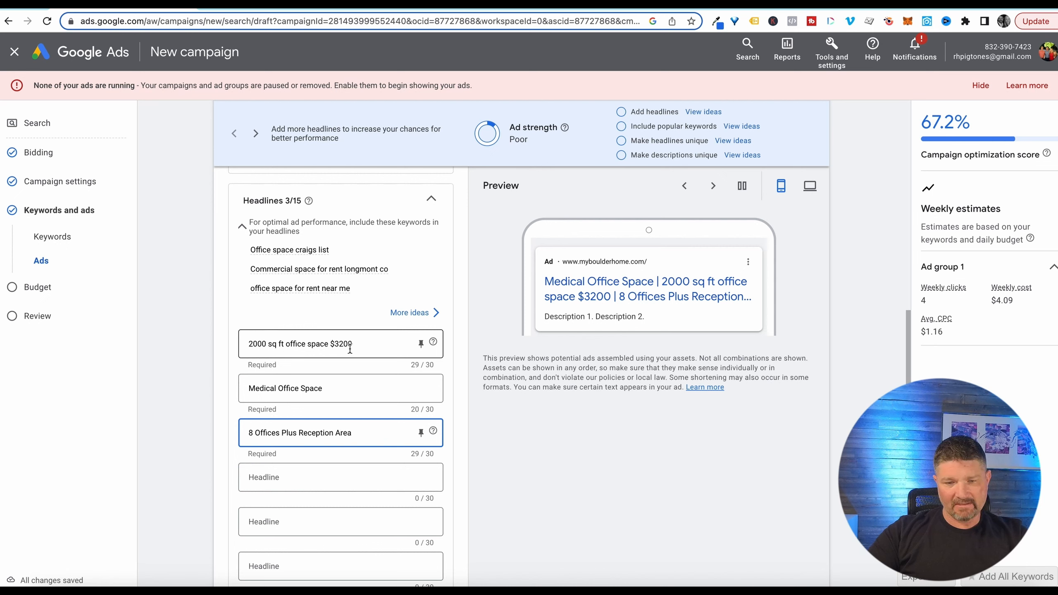
- Add "Office Space" as the fourth headline of the ad
scroll(350, 349, "down", 1)
scroll(350, 349, "down", 2)
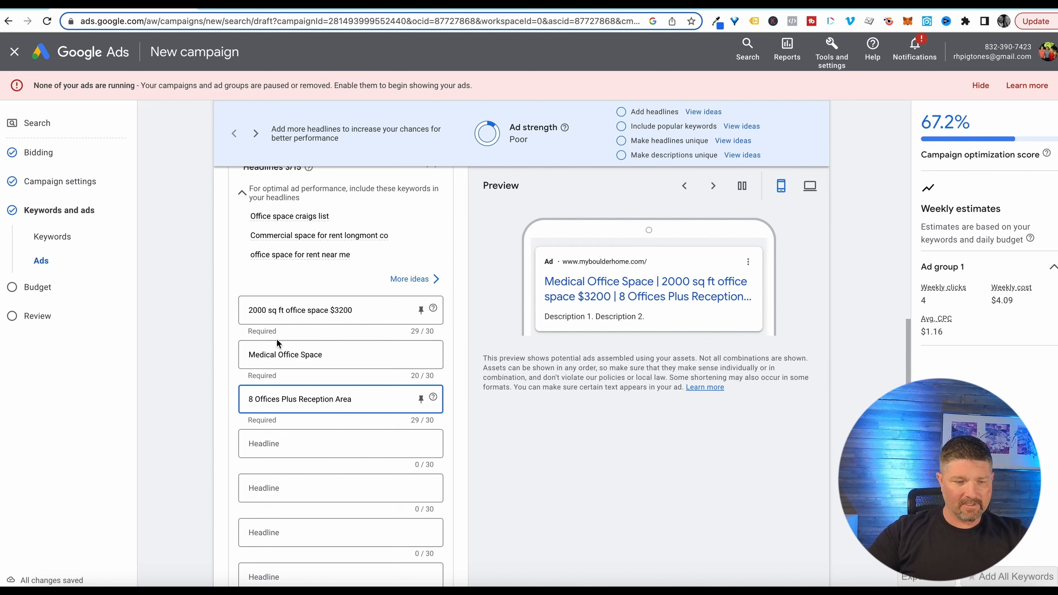
left_click(273, 444)
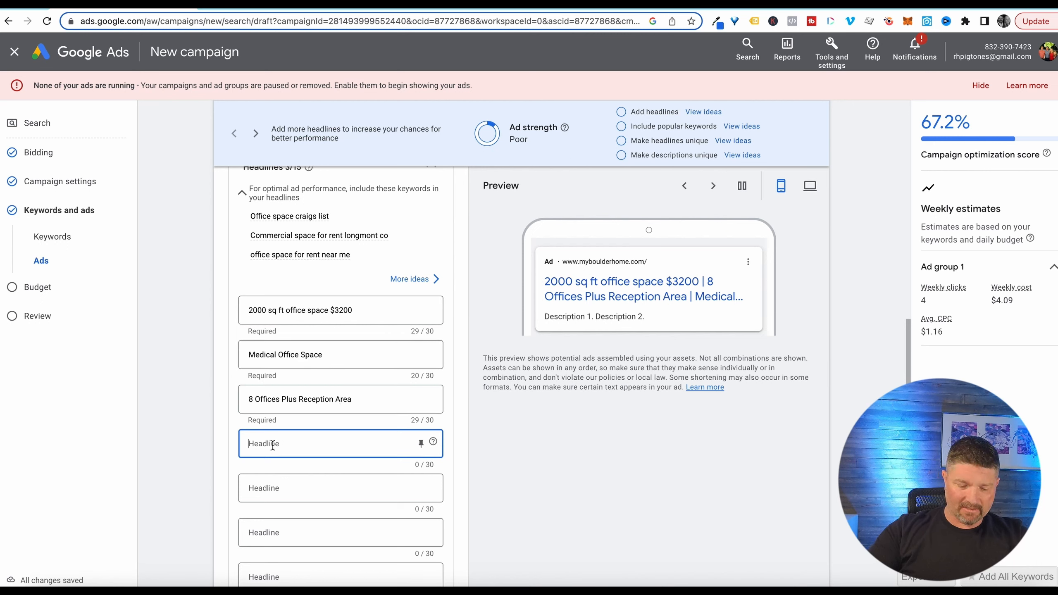
type("Office Space")
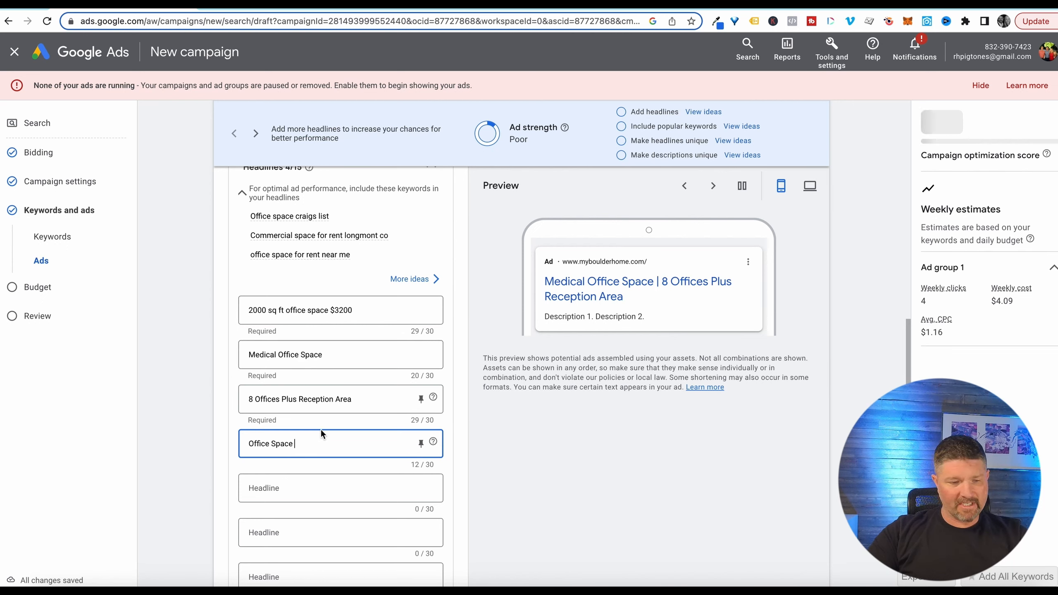
- Set the first ad description to "2000 sp ft office space available immediately $3200 per month plus utilities"
scroll(362, 525, "down", 5)
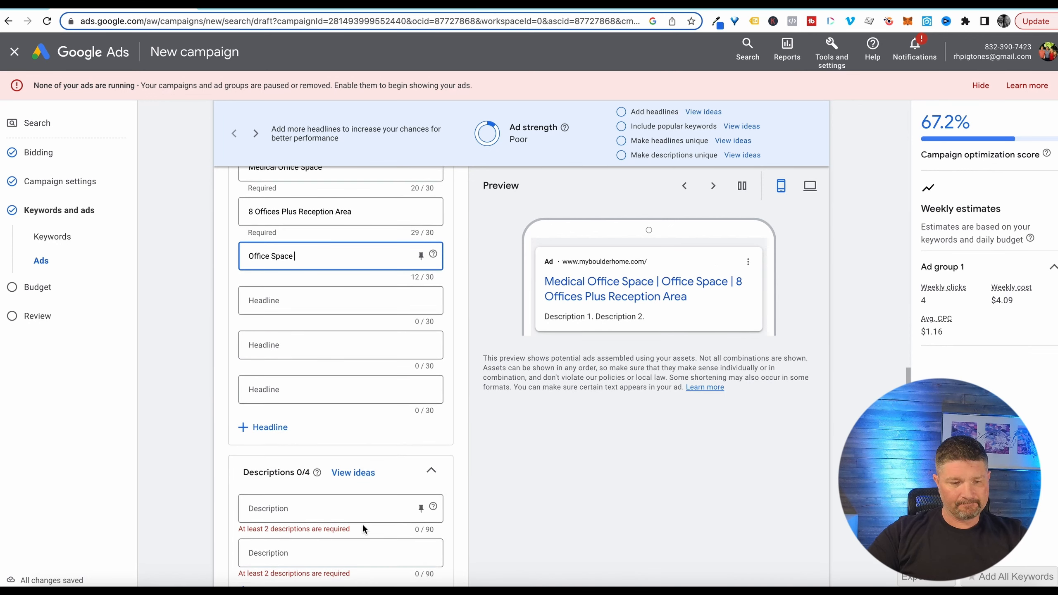
scroll(314, 323, "down", 7)
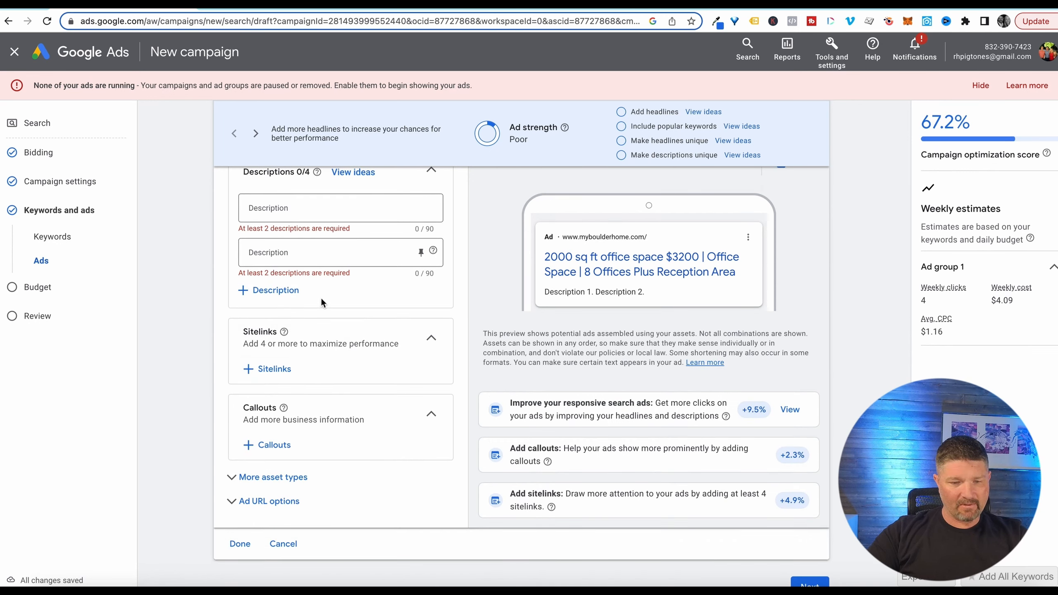
scroll(322, 299, "up", 2)
left_click(304, 288)
type("2000 sp ft office space available immediately $3200 per month plus utilities")
- Set the second ad description to "NNN Lease for office space near Longmont United Hospital 1 Block Away"
left_click(273, 331)
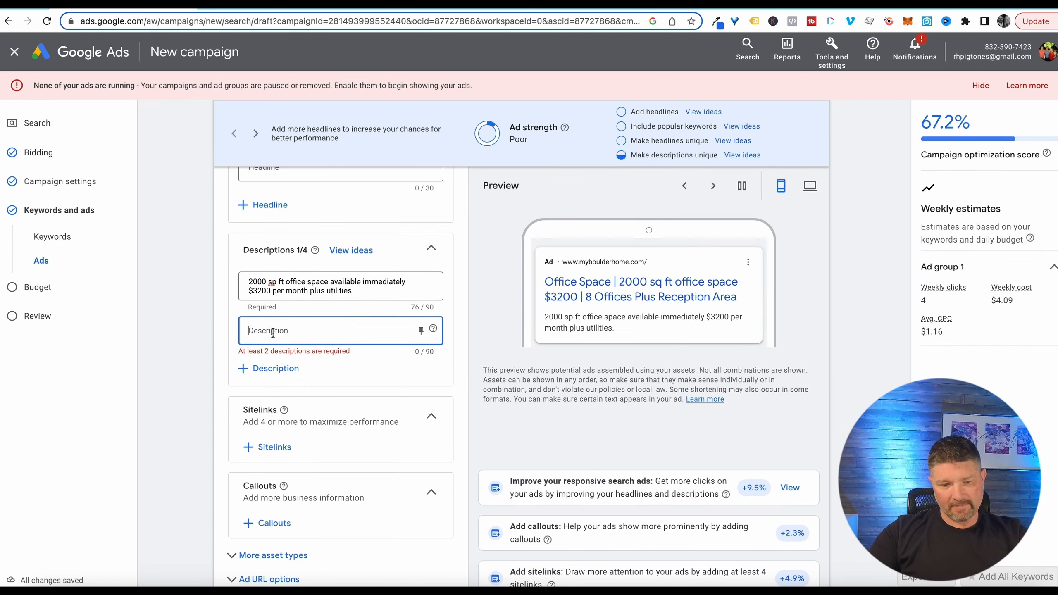
type("NNN")
type("Lease for office space near Longmont United Hospital 1 Block Away")
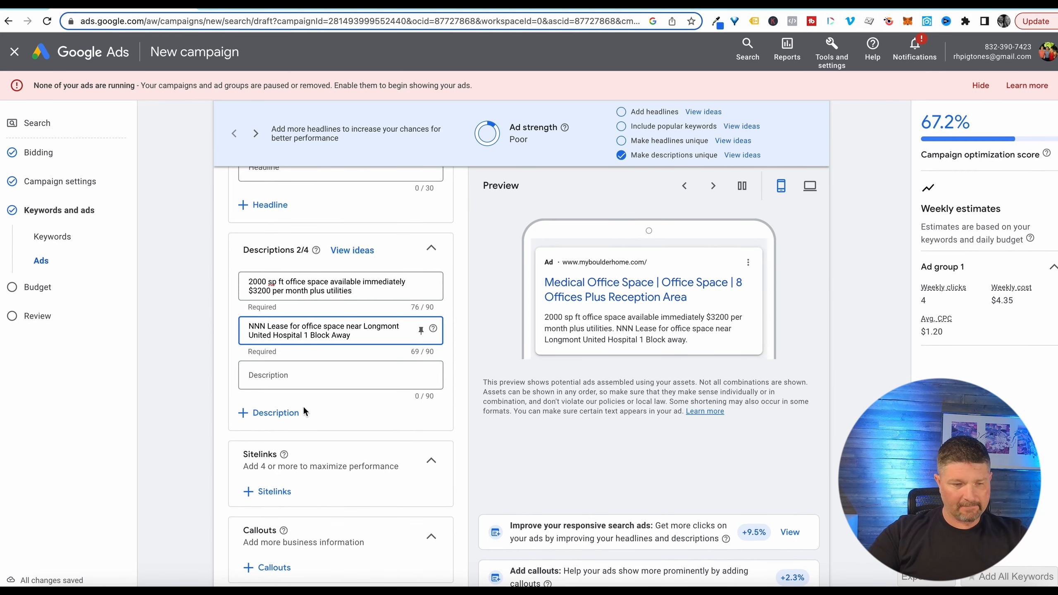
- View the form for adding new campaign-level sitelinks, and leave it without adding any
scroll(339, 352, "down", 1)
scroll(340, 352, "down", 4)
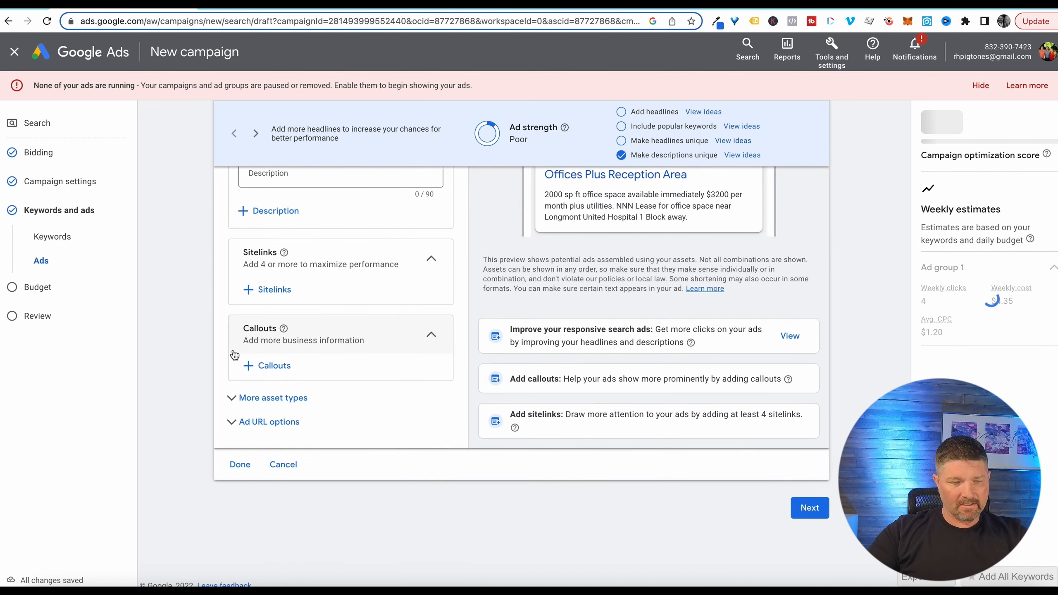
left_click(274, 289)
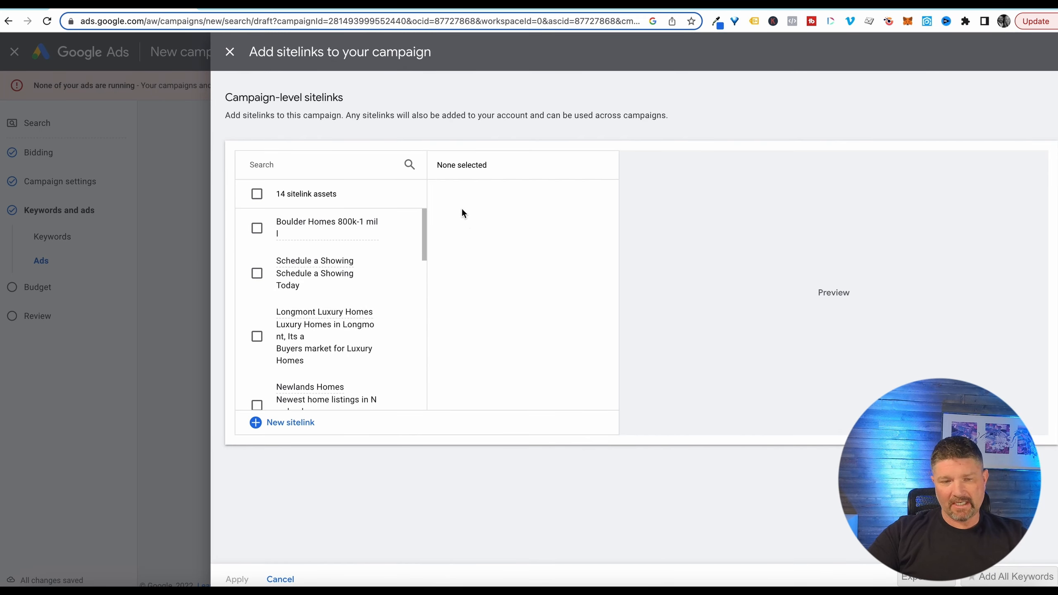
left_click(291, 423)
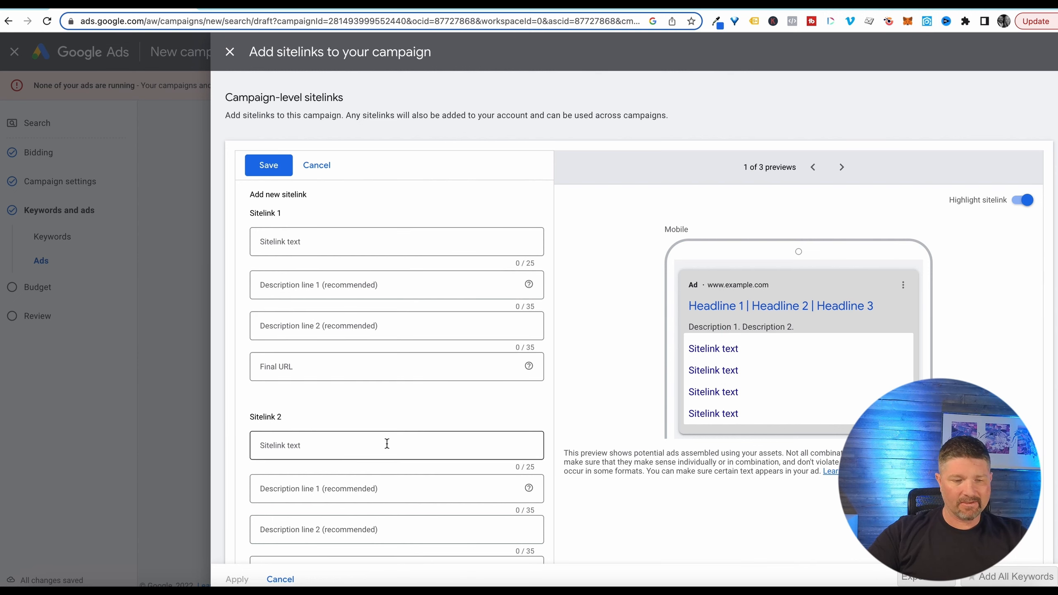
scroll(386, 443, "down", 1)
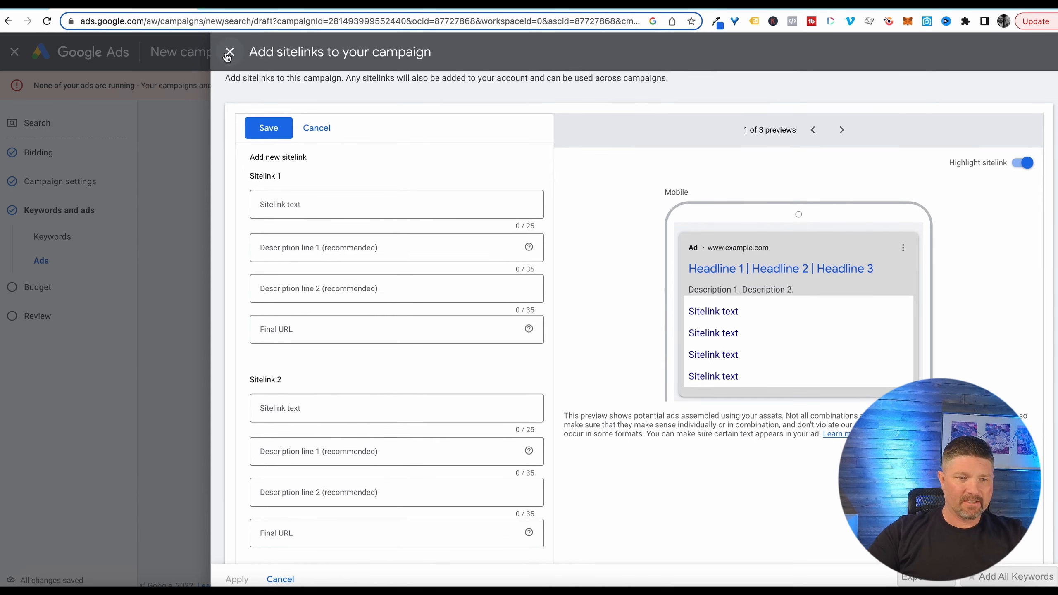
left_click(228, 53)
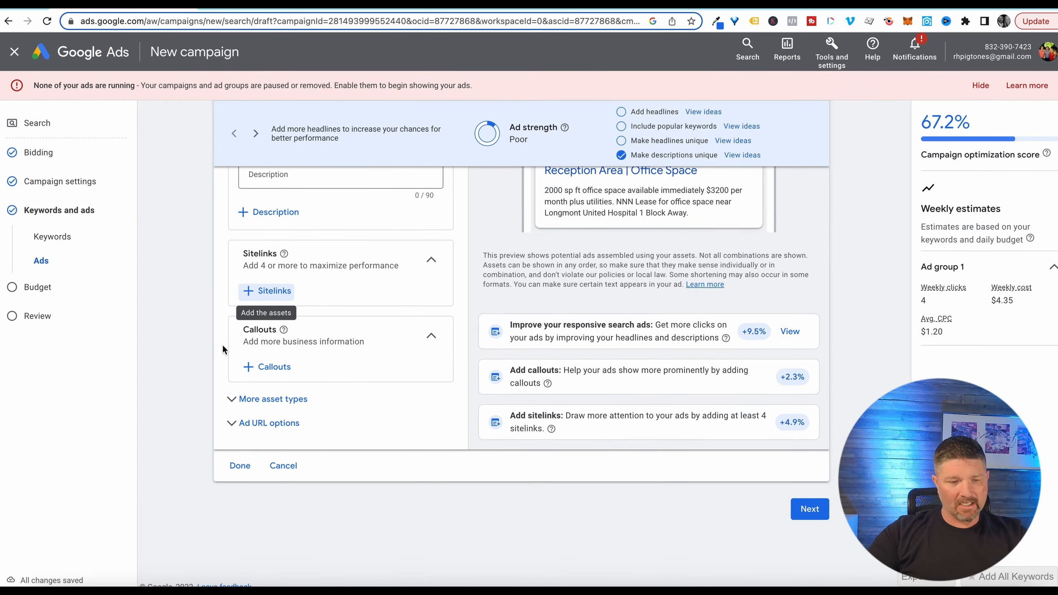
left_click(288, 369)
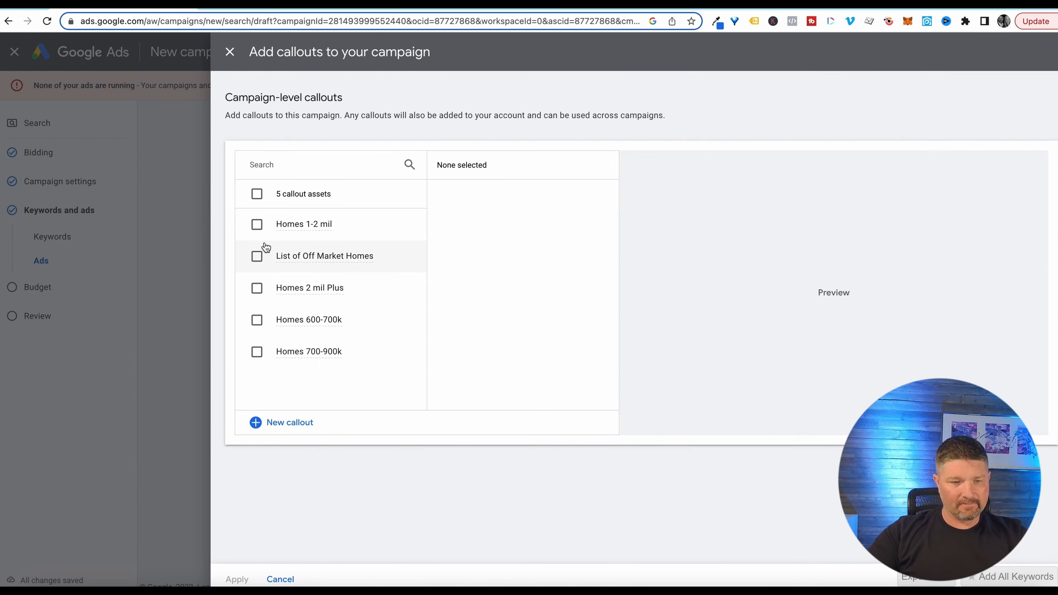
left_click(257, 255)
left_click(257, 289)
left_click(256, 320)
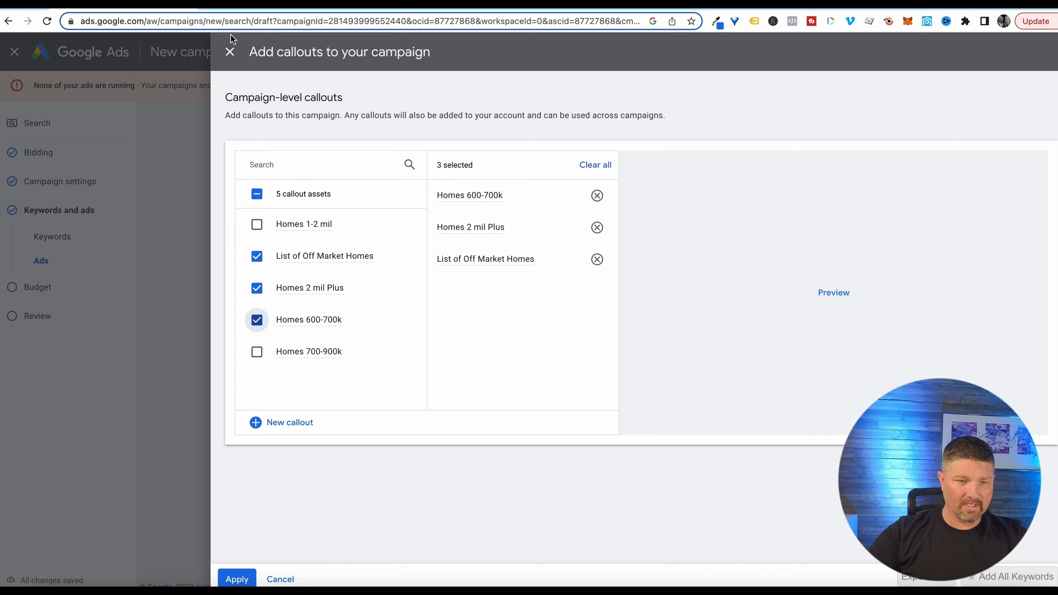
left_click(280, 577)
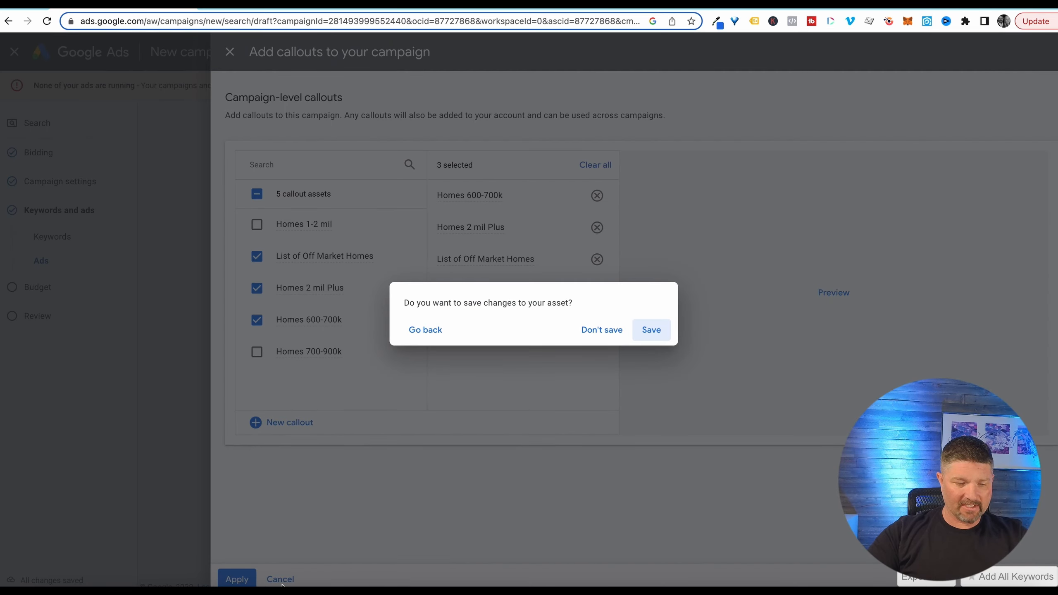
left_click(622, 336)
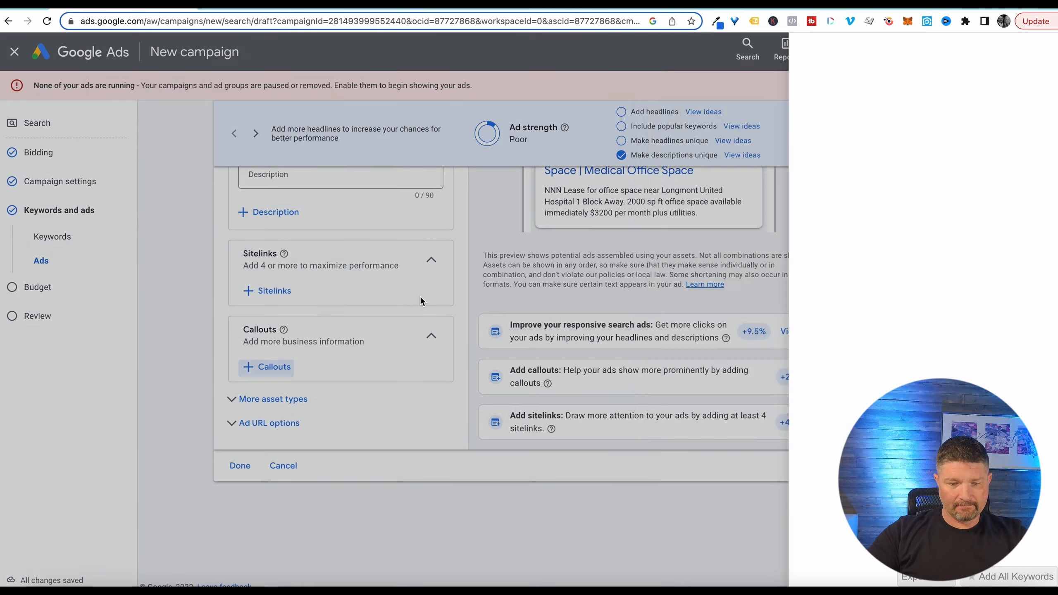
- Look over the ad's descriptions and preview, and expand the ad URL options
scroll(349, 354, "up", 10)
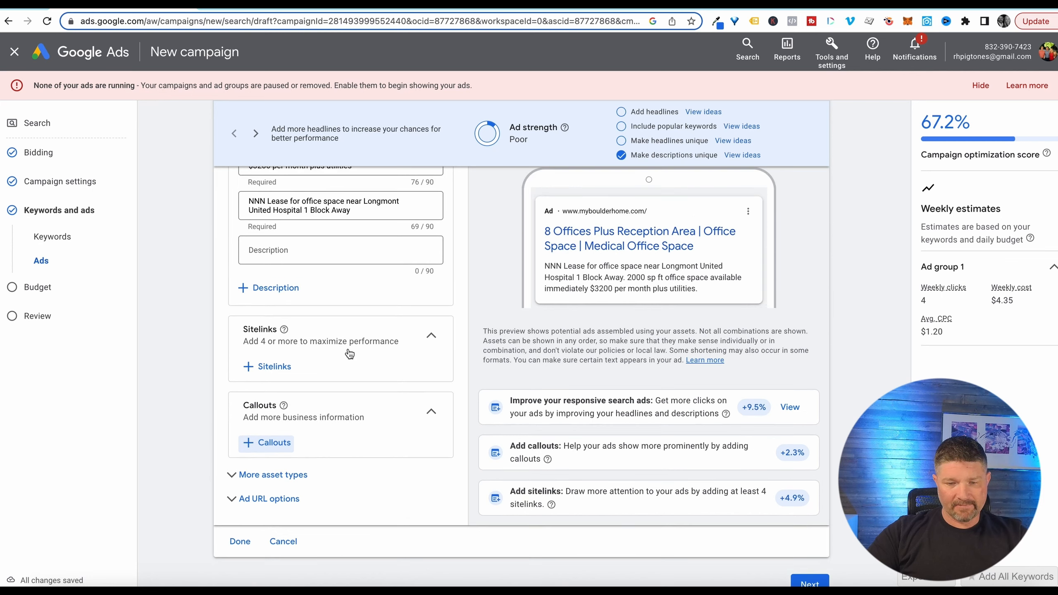
scroll(453, 321, "down", 8)
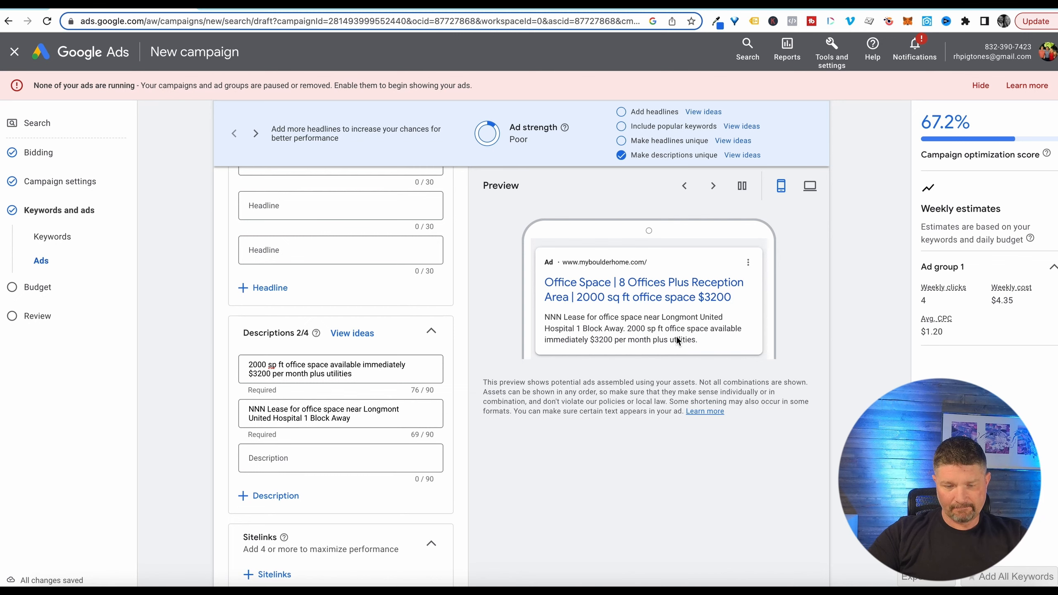
scroll(401, 382, "down", 7)
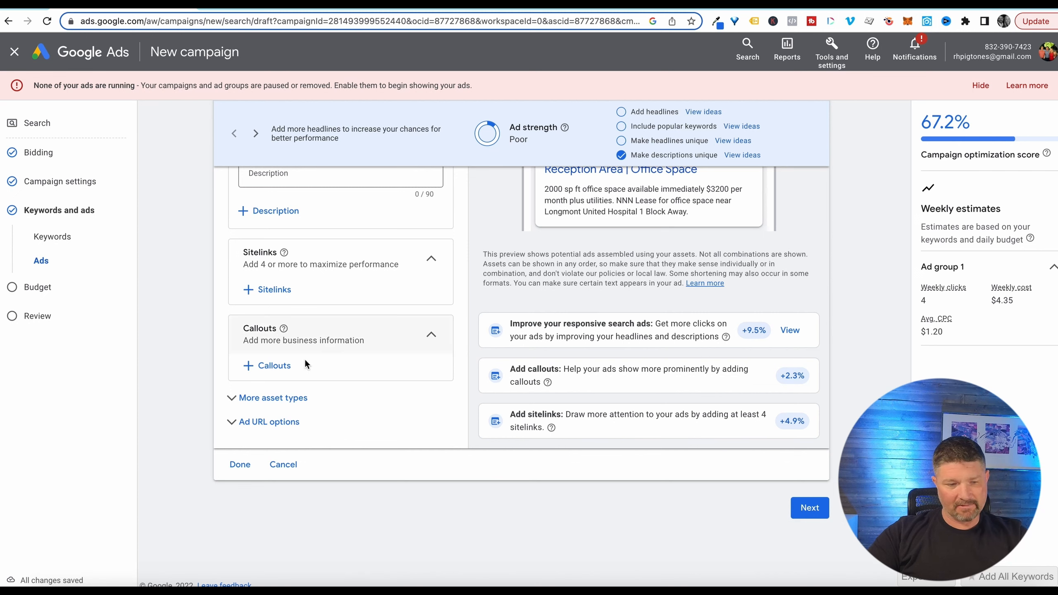
left_click(304, 432)
scroll(437, 490, "down", 3)
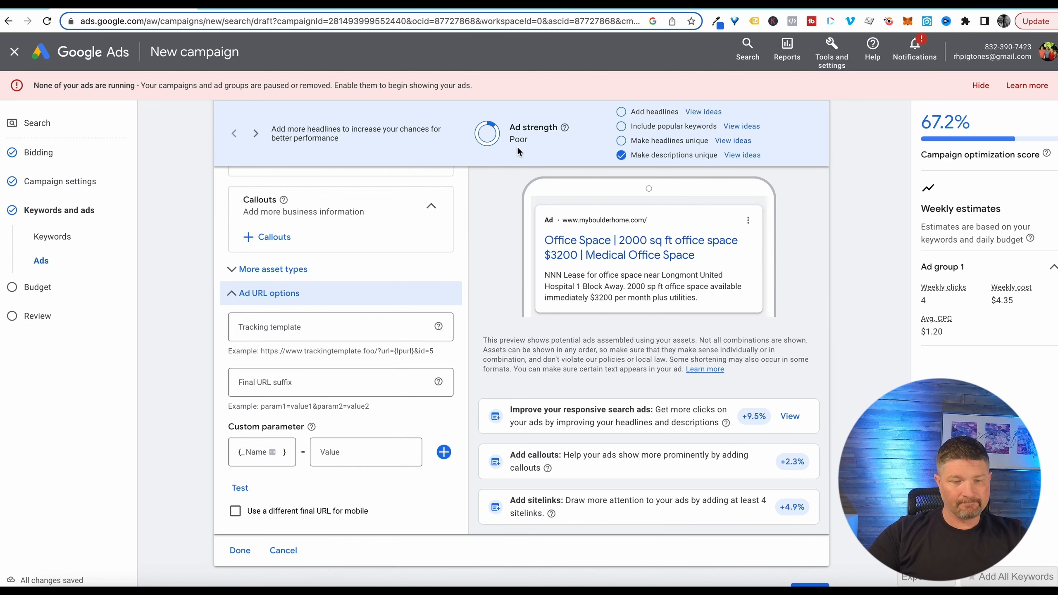
- Switch to the Campaign Plan document and copy the full tracking link, from {lpurl} to utm_content={creative}
left_click(698, 5)
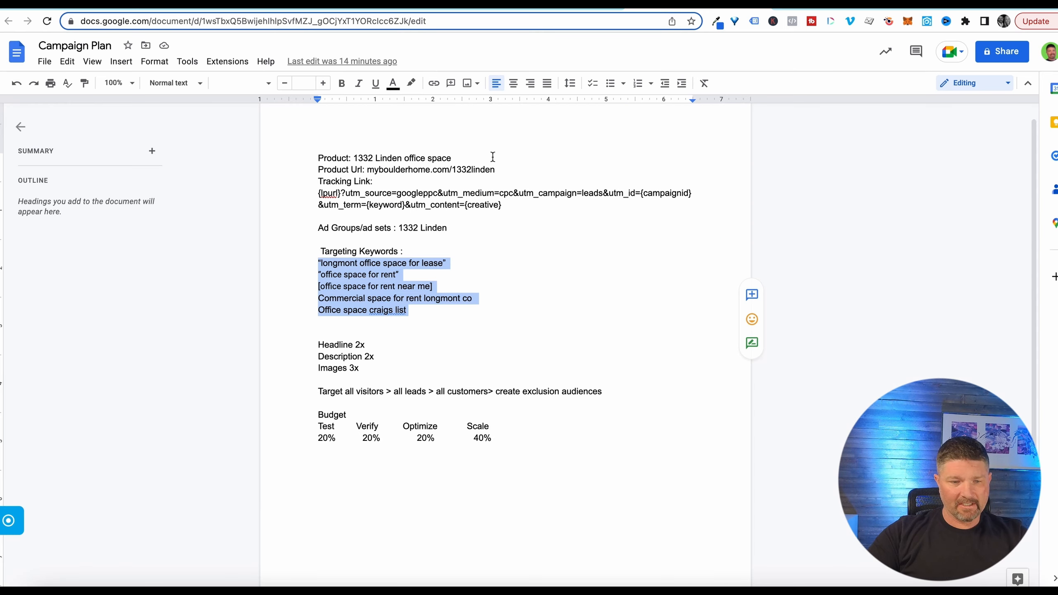
left_click(482, 217)
left_click_drag(515, 207, 311, 197)
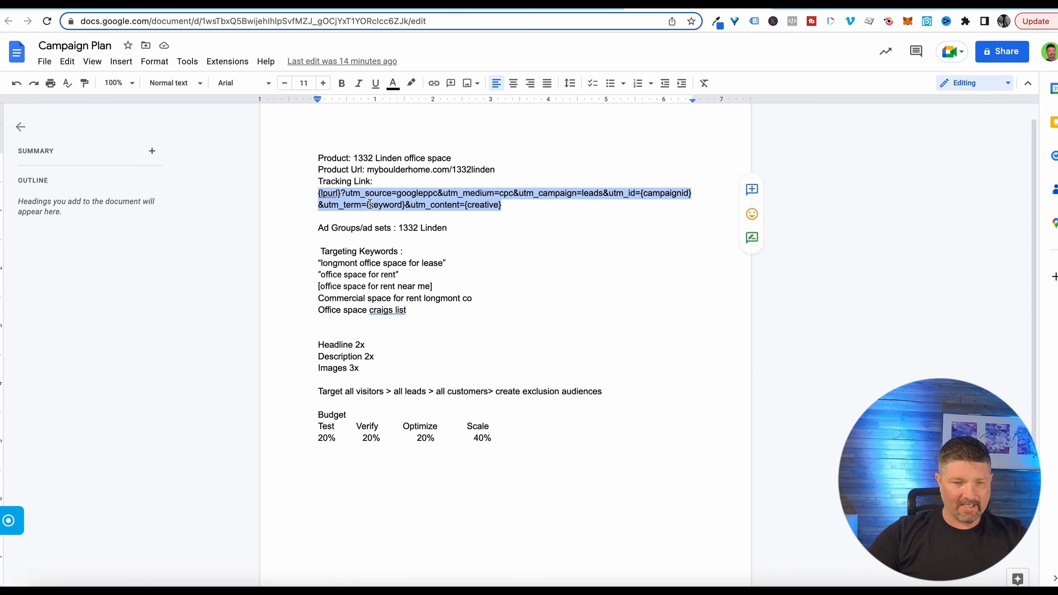
- Back in Google Ads, paste the copied tracking link as the ad's tracking template and finish editing the ad
left_click(150, 8)
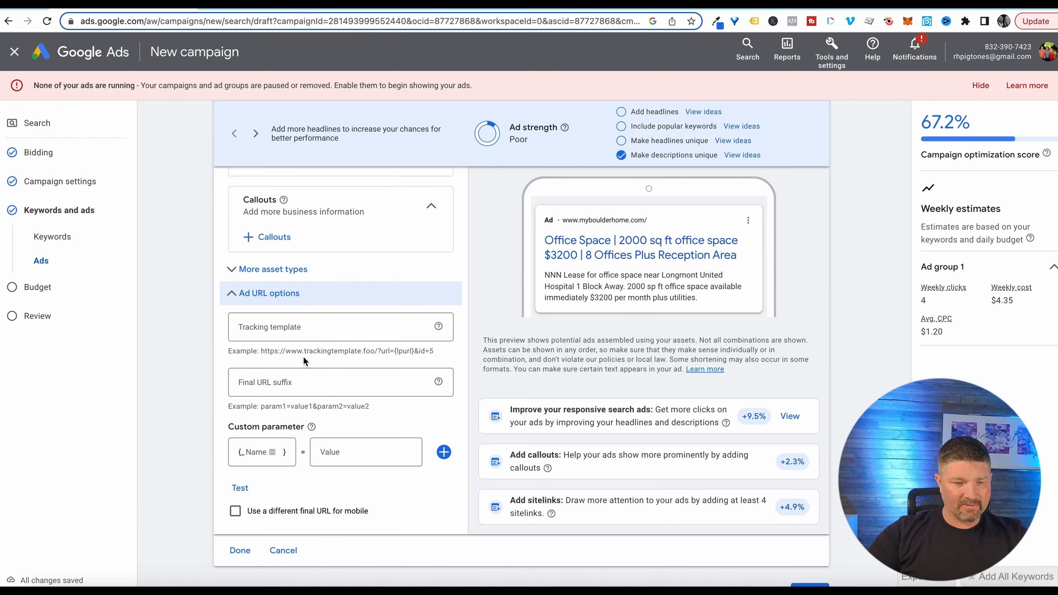
left_click(293, 329)
key("ctrl+v")
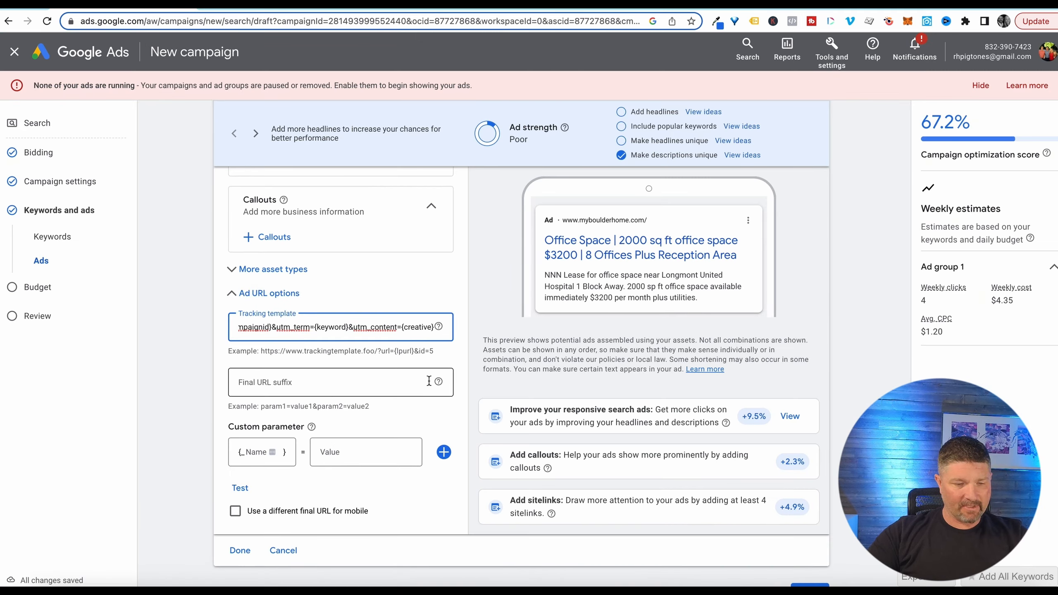
scroll(477, 421, "down", 2)
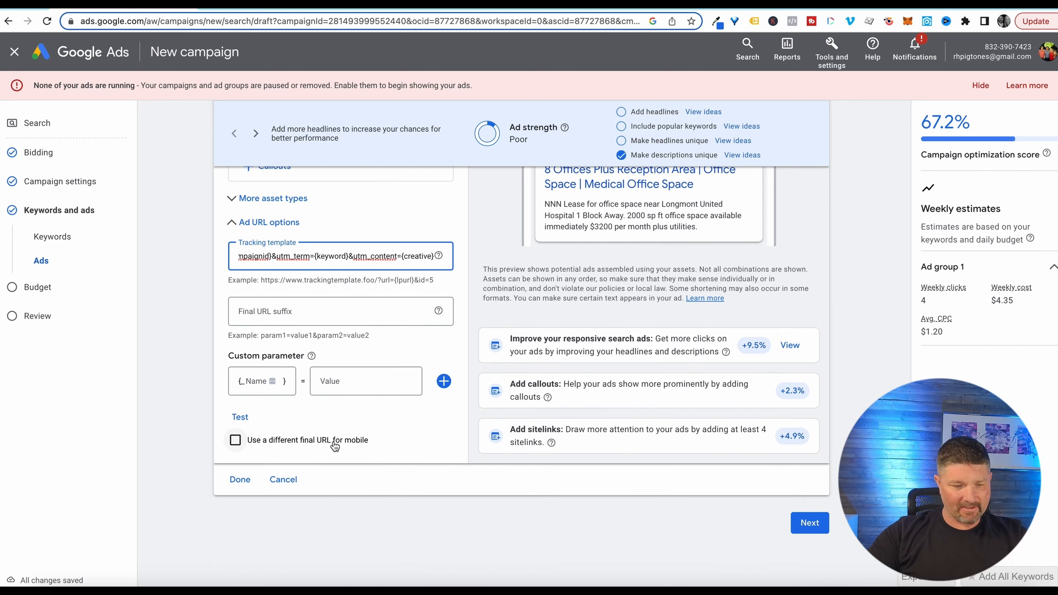
left_click(236, 481)
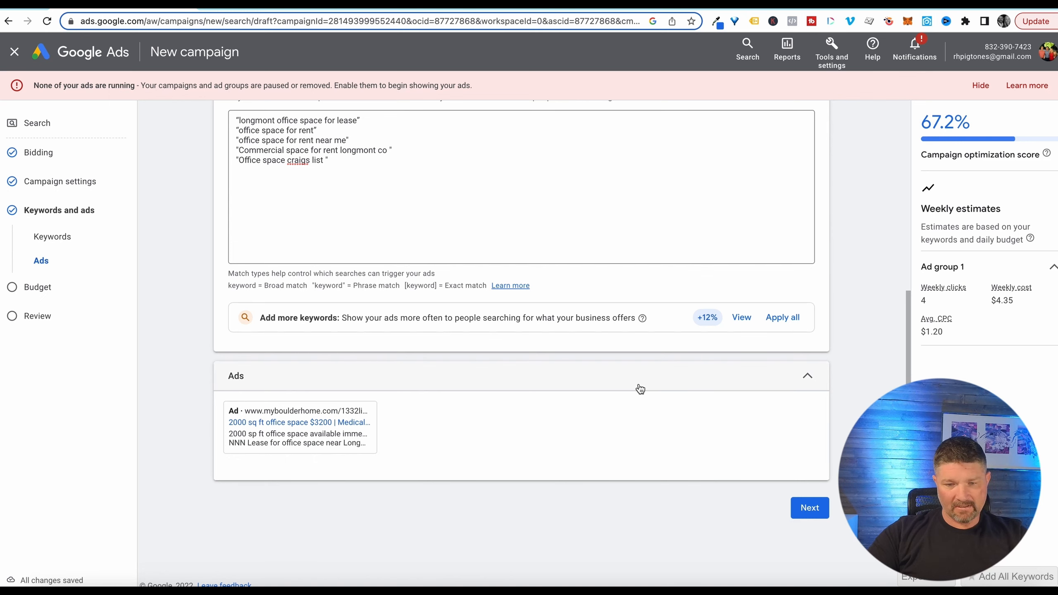
- Continue to the budget stage, choose a custom average daily budget of $33.00, and proceed to the campaign review
left_click(808, 517)
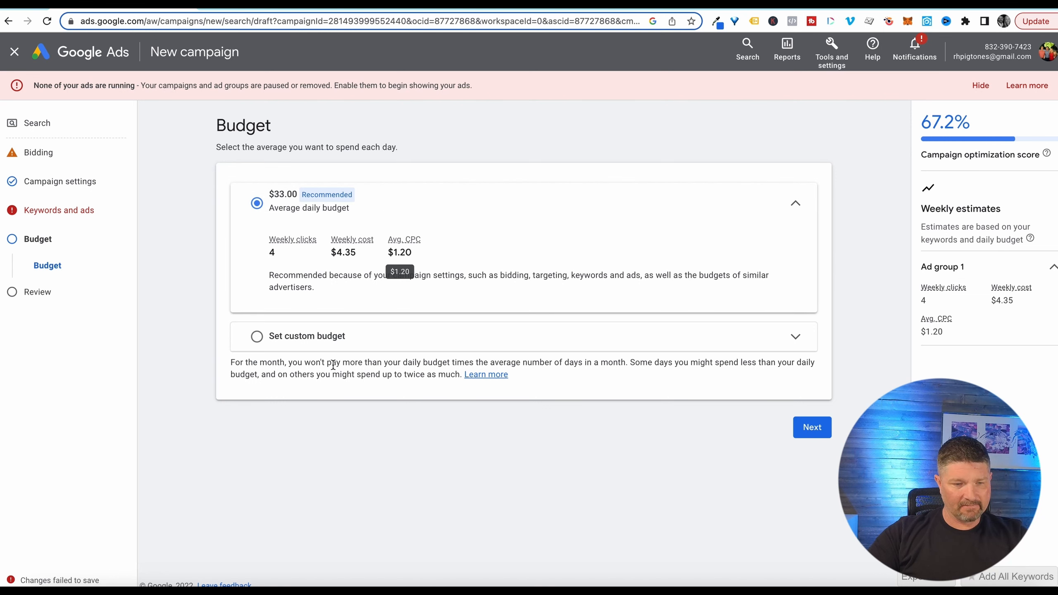
left_click(256, 336)
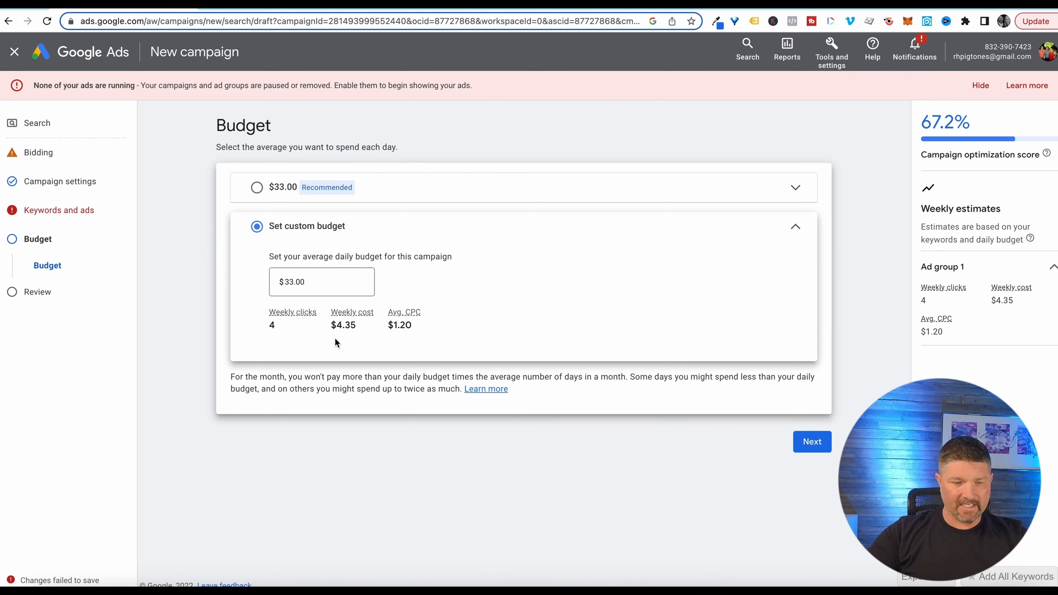
left_click(310, 282)
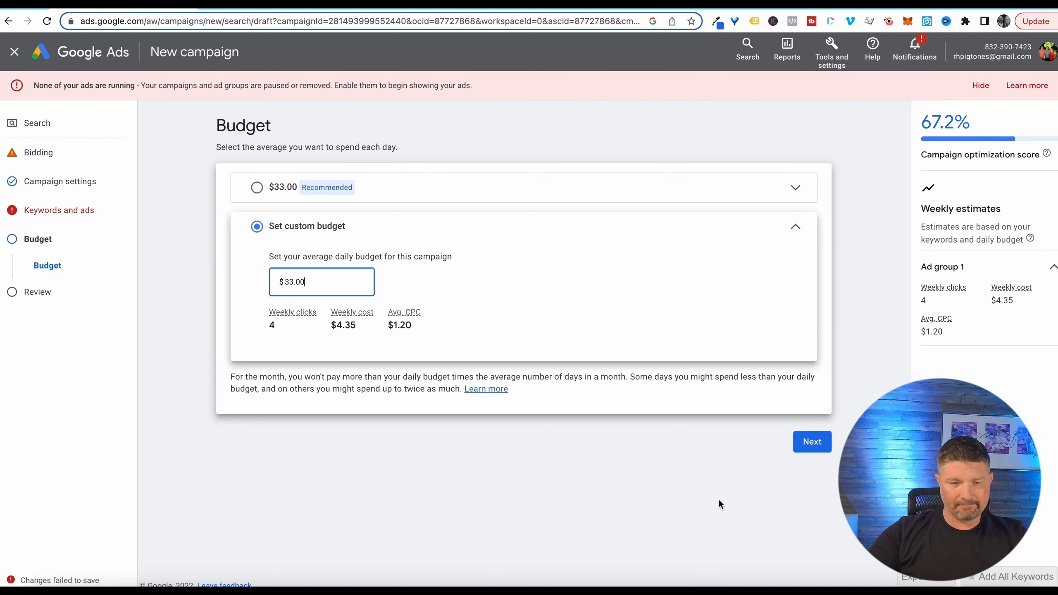
left_click(811, 442)
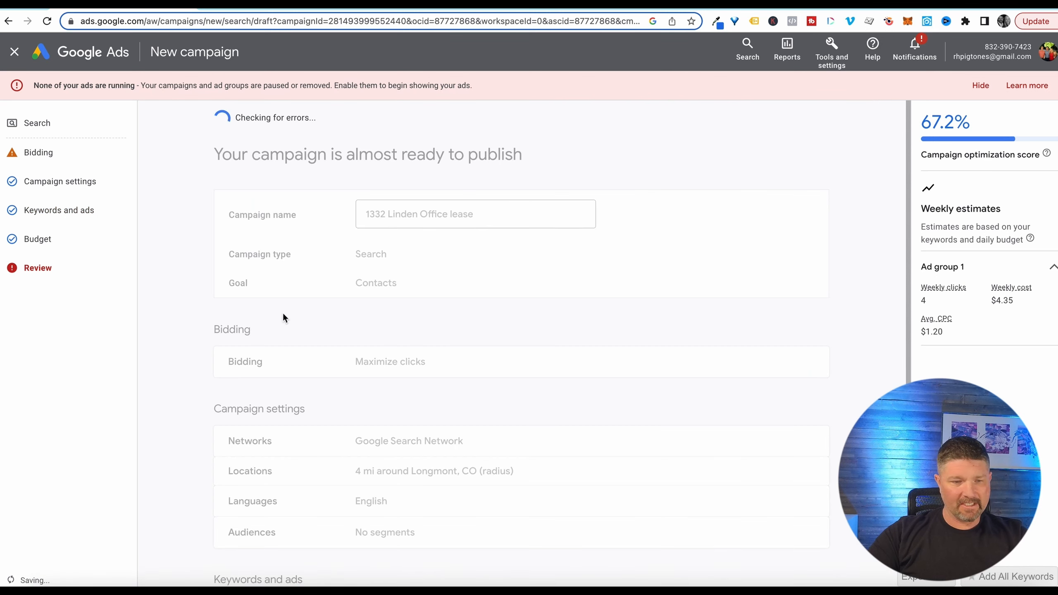